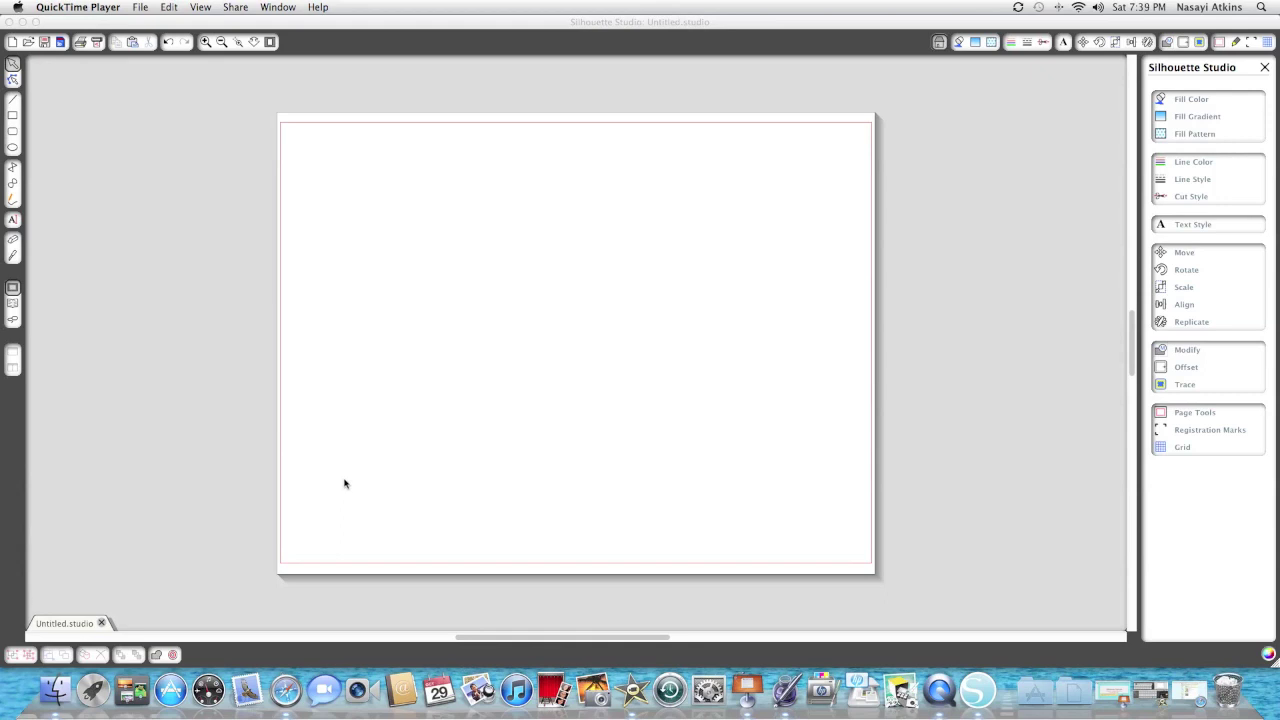
Step: Bring Silhouette Studio's blank Untitled.studio design page to the front
{"action": "left_click", "coordinate": [193, 432]}
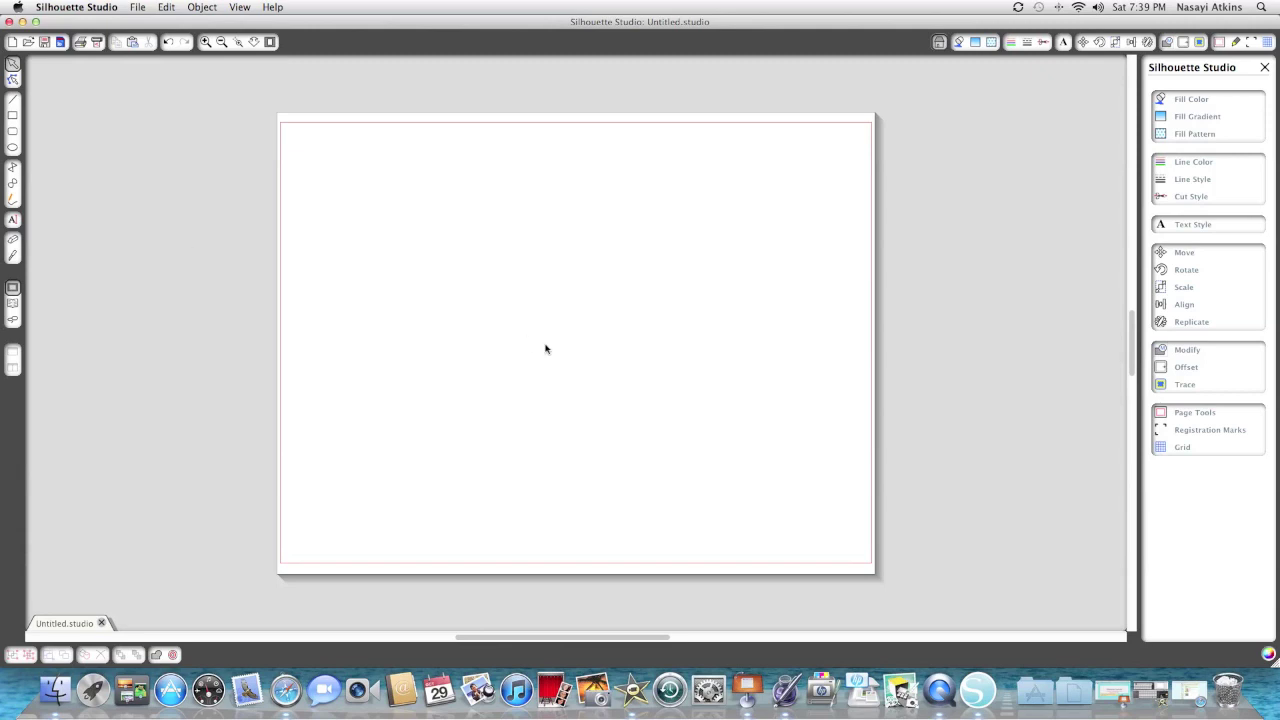
Step: Turn on print-and-cut registration marks around the page, then bring up My Library
{"action": "left_click", "coordinate": [1251, 42]}
{"action": "left_click", "coordinate": [1162, 92]}
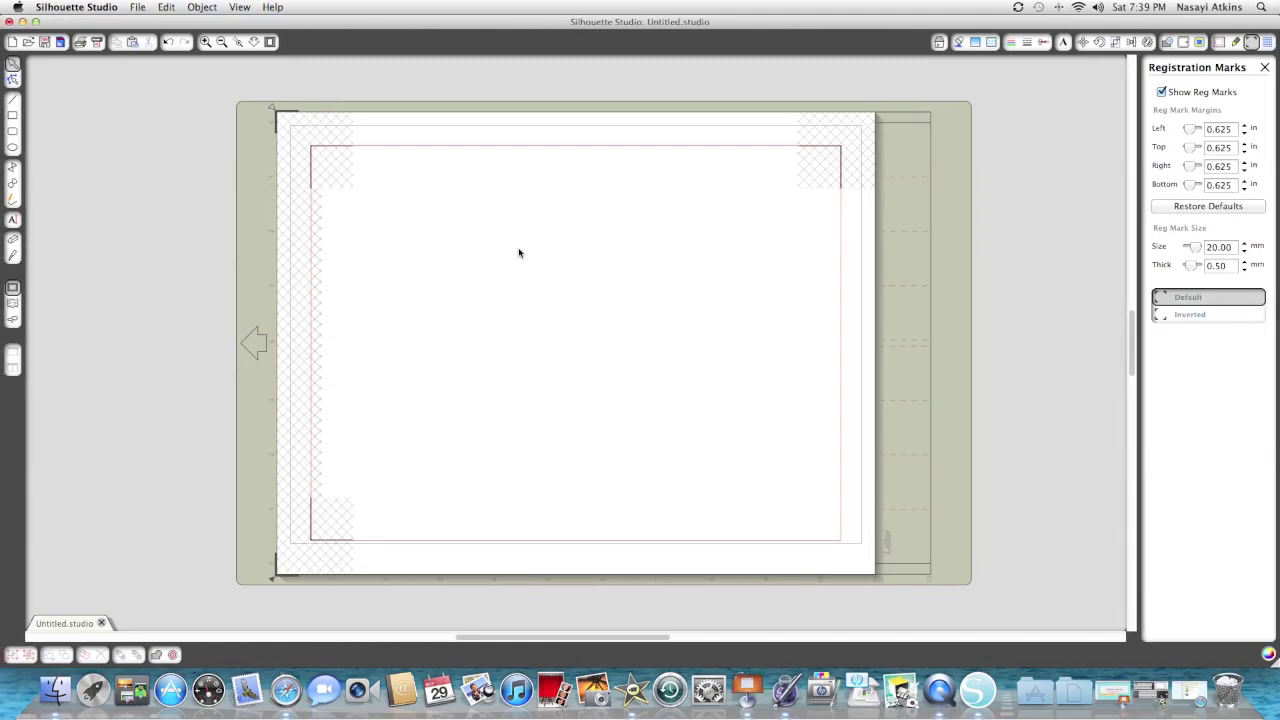
{"action": "left_click", "coordinate": [14, 309]}
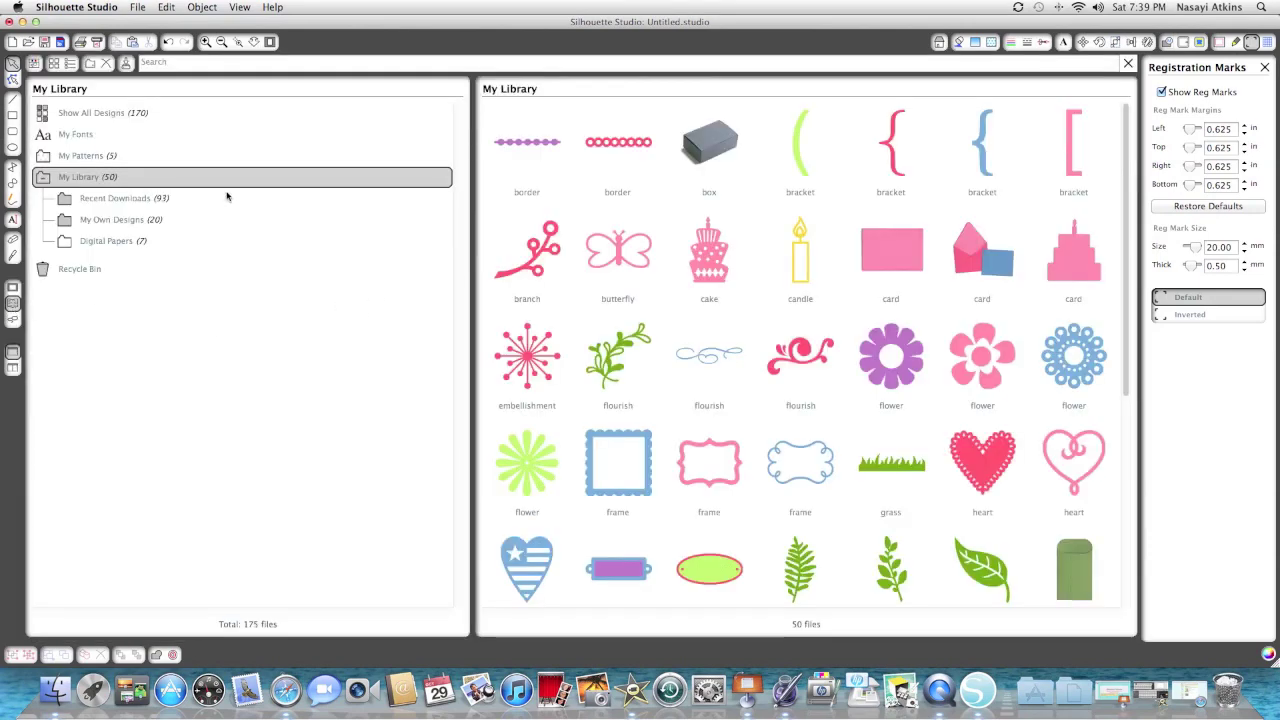
Step: Place the 'love is all you need phrase' design from Recent Downloads onto the page
{"action": "left_click", "coordinate": [138, 203]}
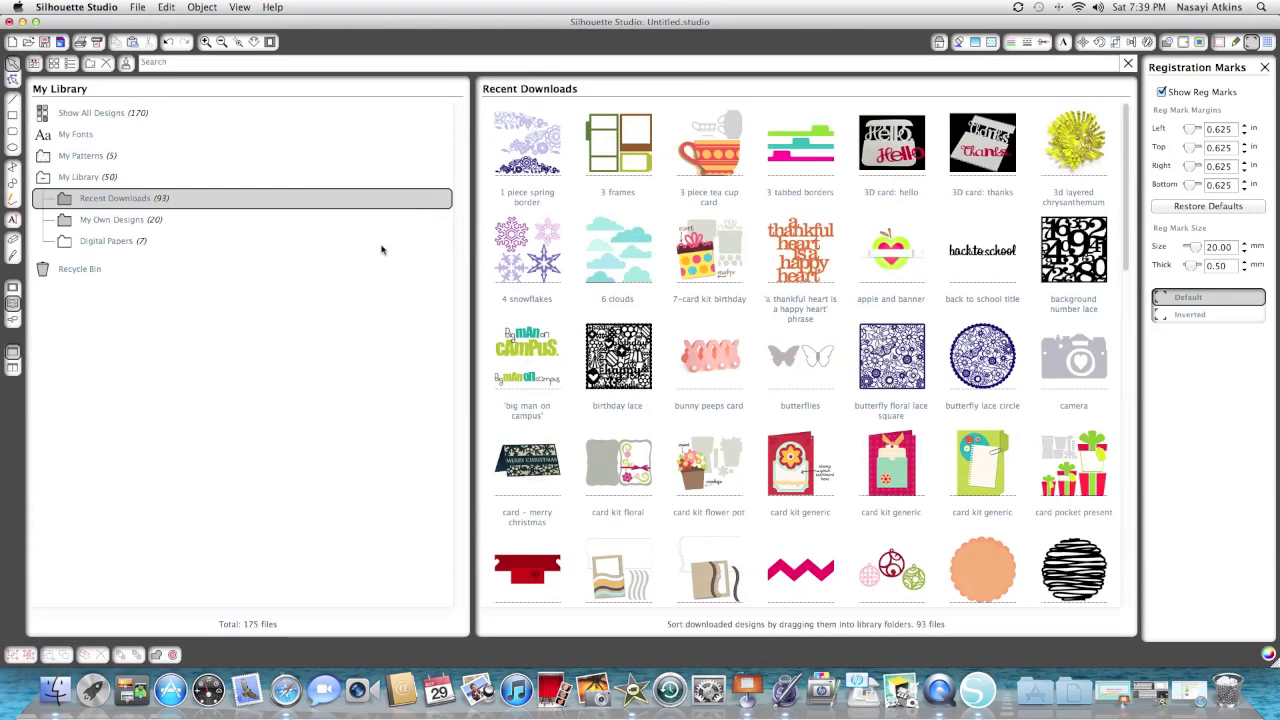
{"action": "scroll", "coordinate": [610, 263], "scroll_direction": "down", "scroll_amount": 8}
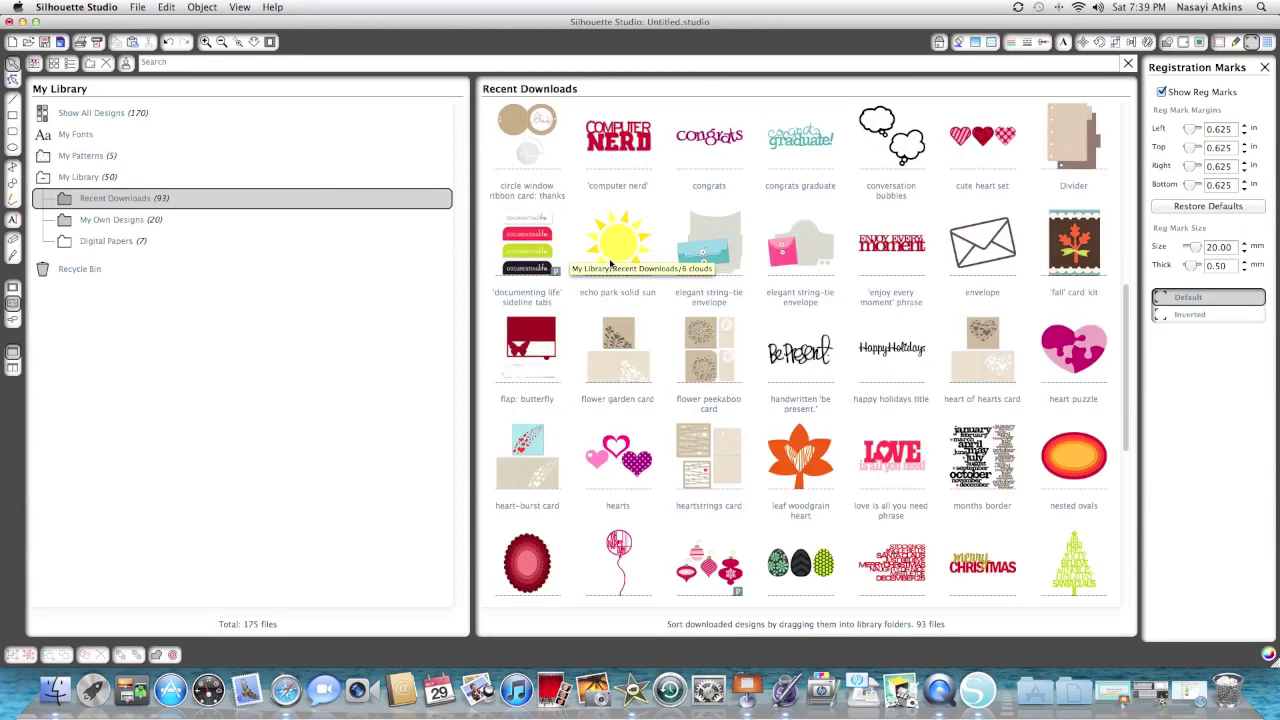
{"action": "scroll", "coordinate": [610, 263], "scroll_direction": "down", "scroll_amount": 5}
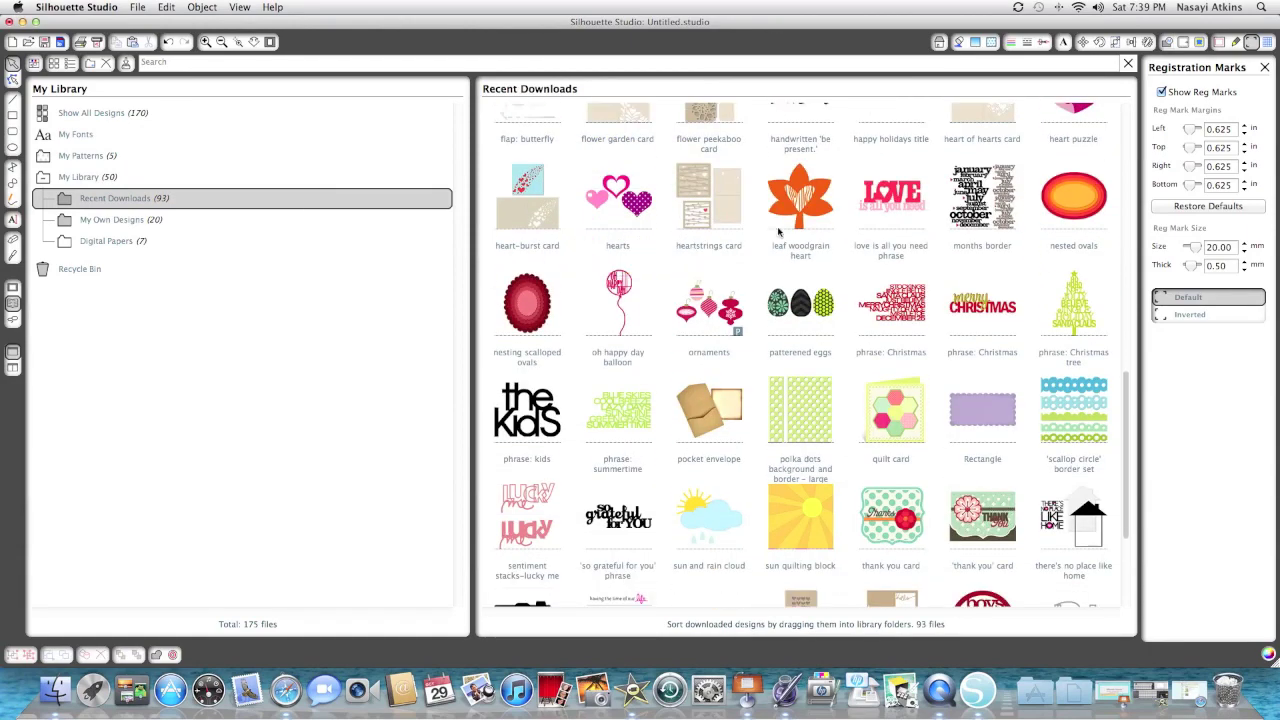
{"action": "double_click", "coordinate": [900, 208]}
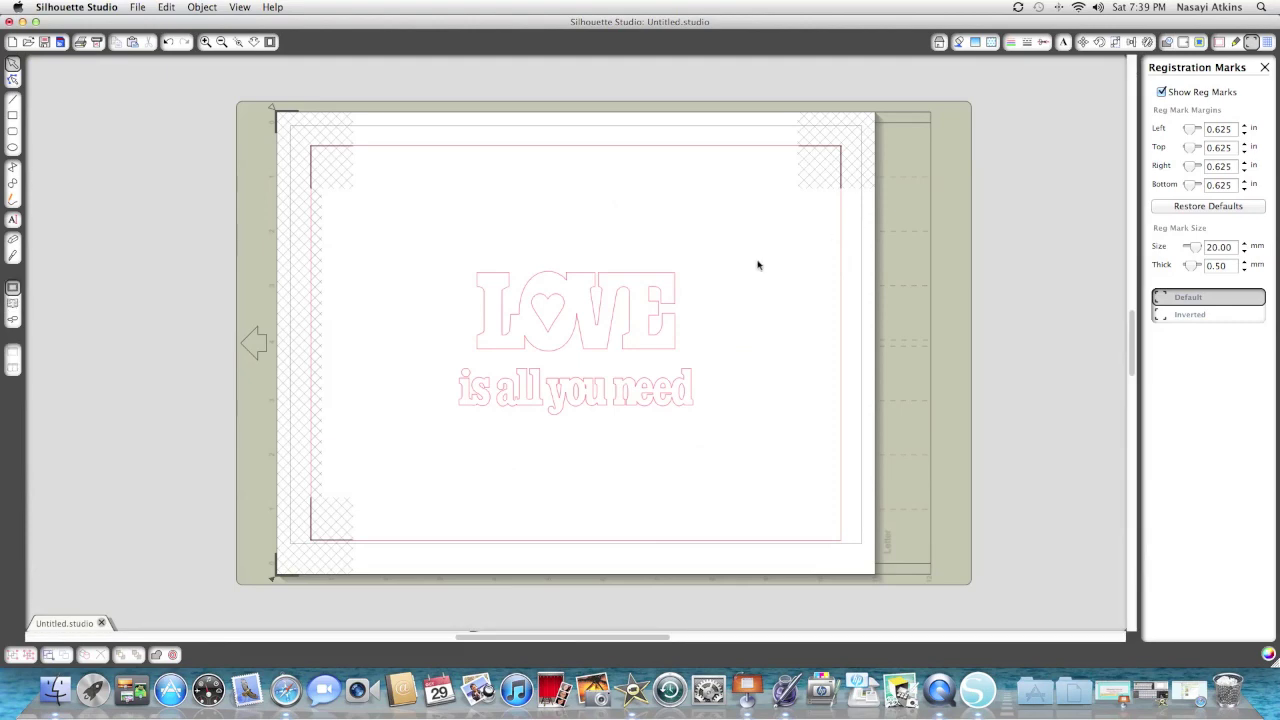
Step: Move the phrase toward the top-left and enlarge it to about 6.515 in by 3.985 in
{"action": "left_click_drag", "start_coordinate": [528, 340], "coordinate": [466, 251]}
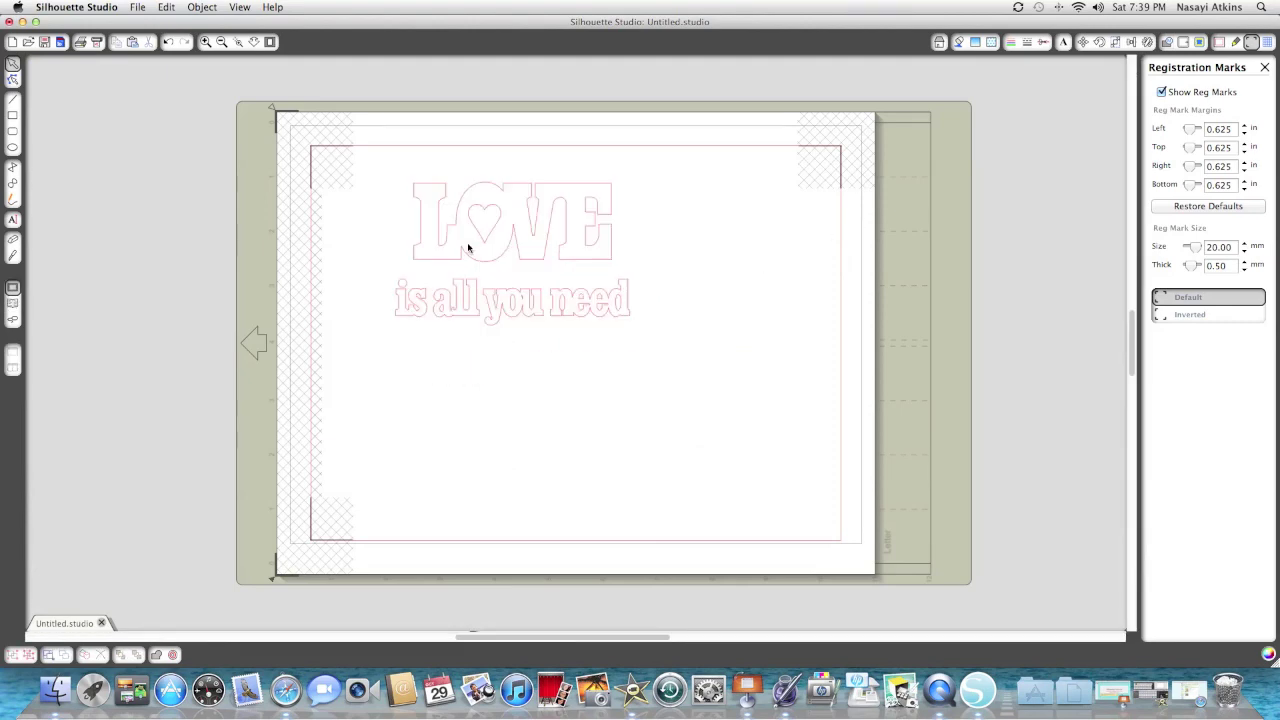
{"action": "left_click", "coordinate": [468, 250]}
{"action": "left_click_drag", "start_coordinate": [660, 350], "coordinate": [749, 411]}
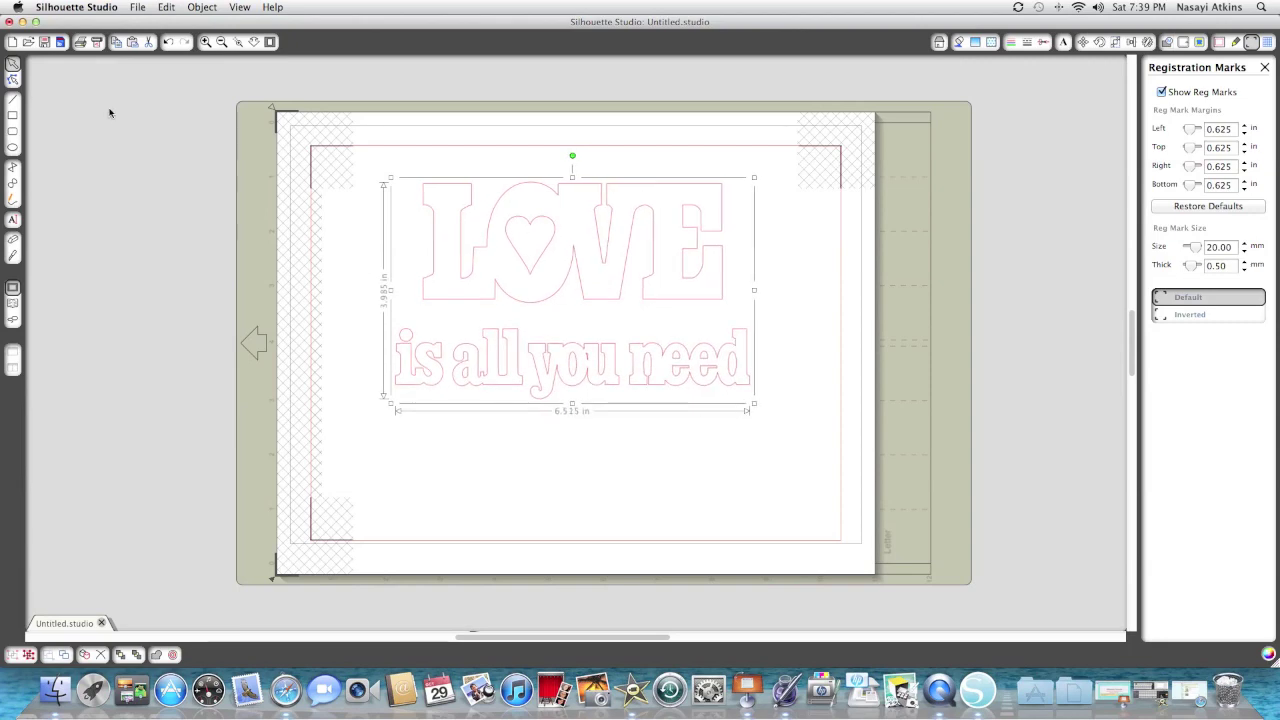
{"action": "left_click", "coordinate": [221, 41]}
{"action": "left_click", "coordinate": [221, 41]}
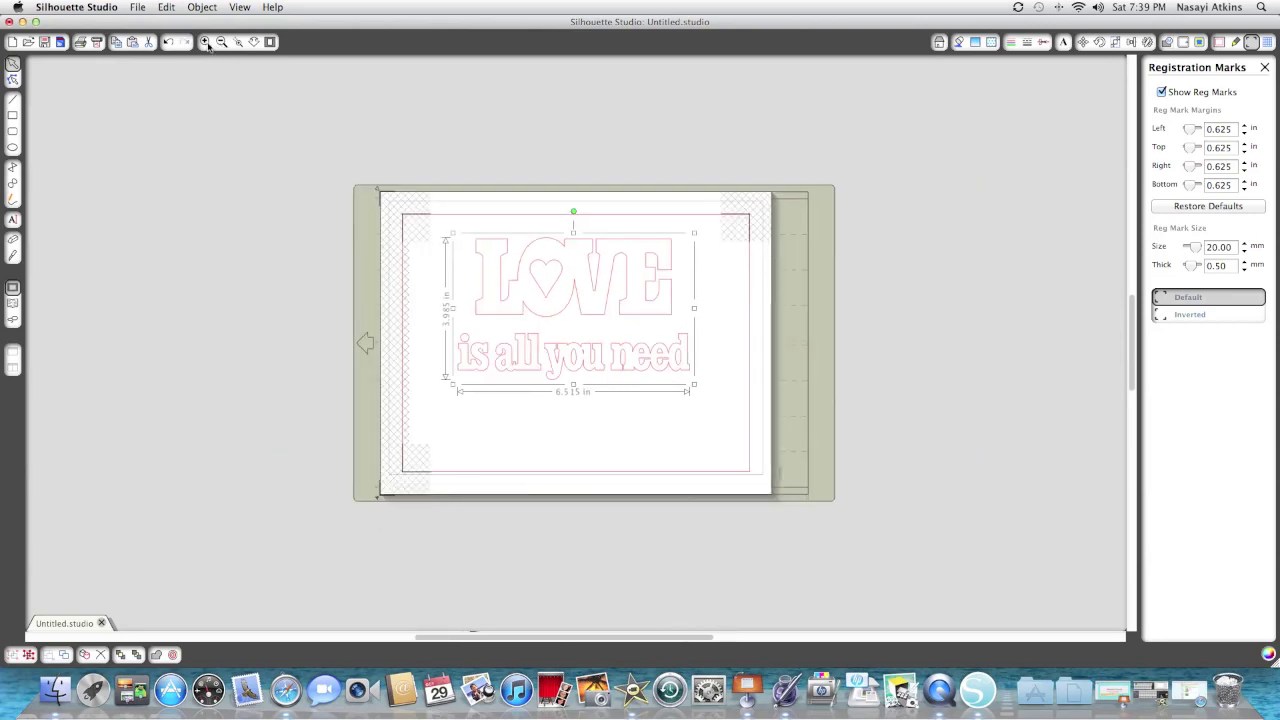
{"action": "left_click", "coordinate": [205, 41]}
{"action": "left_click", "coordinate": [205, 41]}
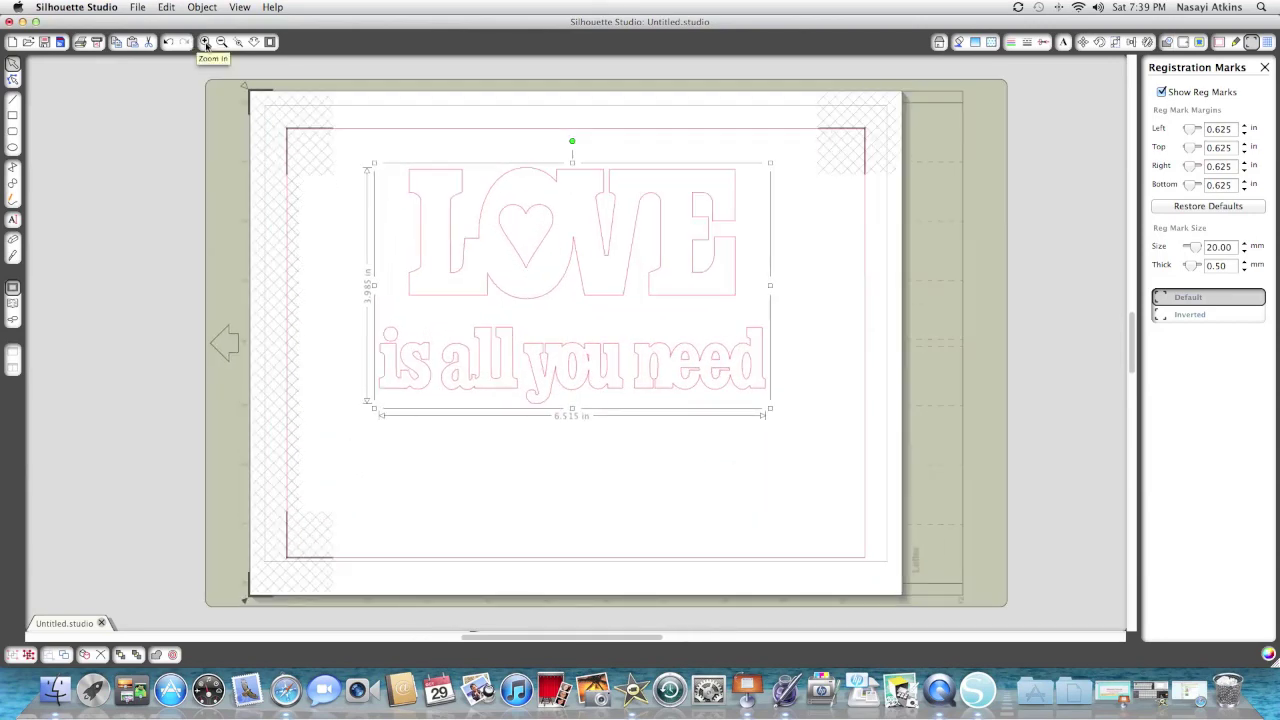
{"action": "left_click", "coordinate": [205, 41]}
{"action": "left_click", "coordinate": [205, 41]}
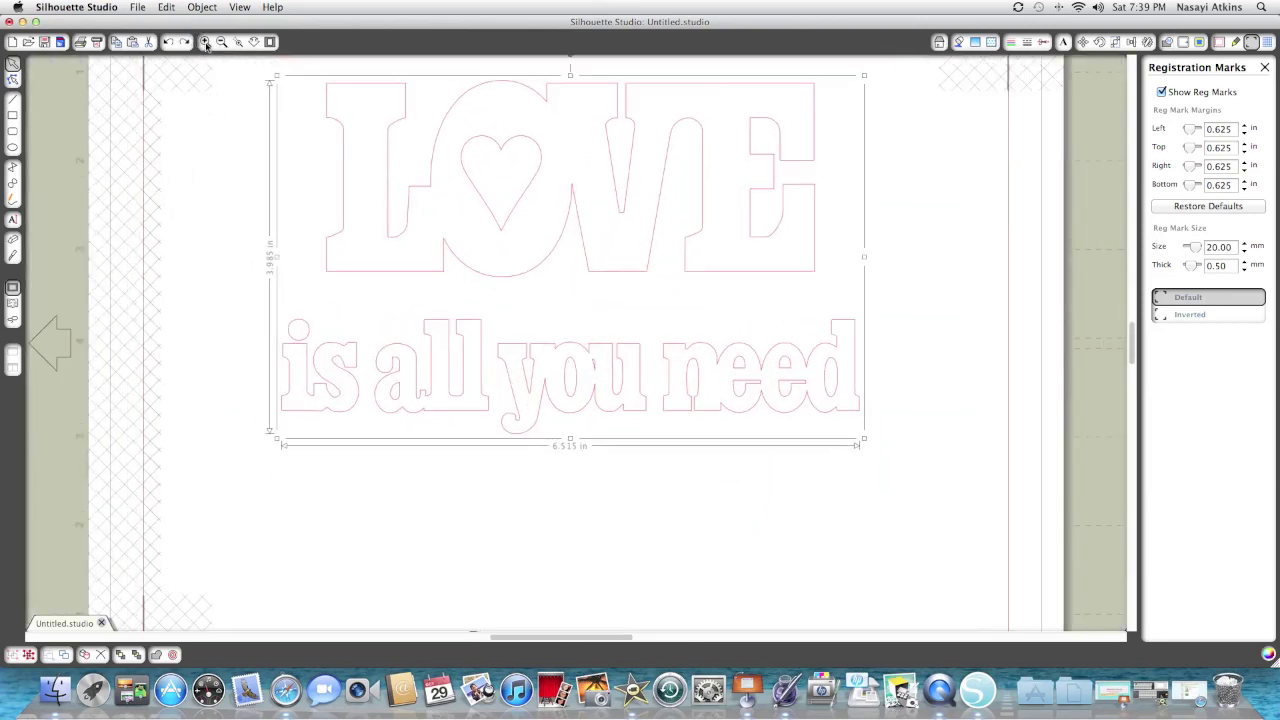
{"action": "left_click", "coordinate": [221, 41]}
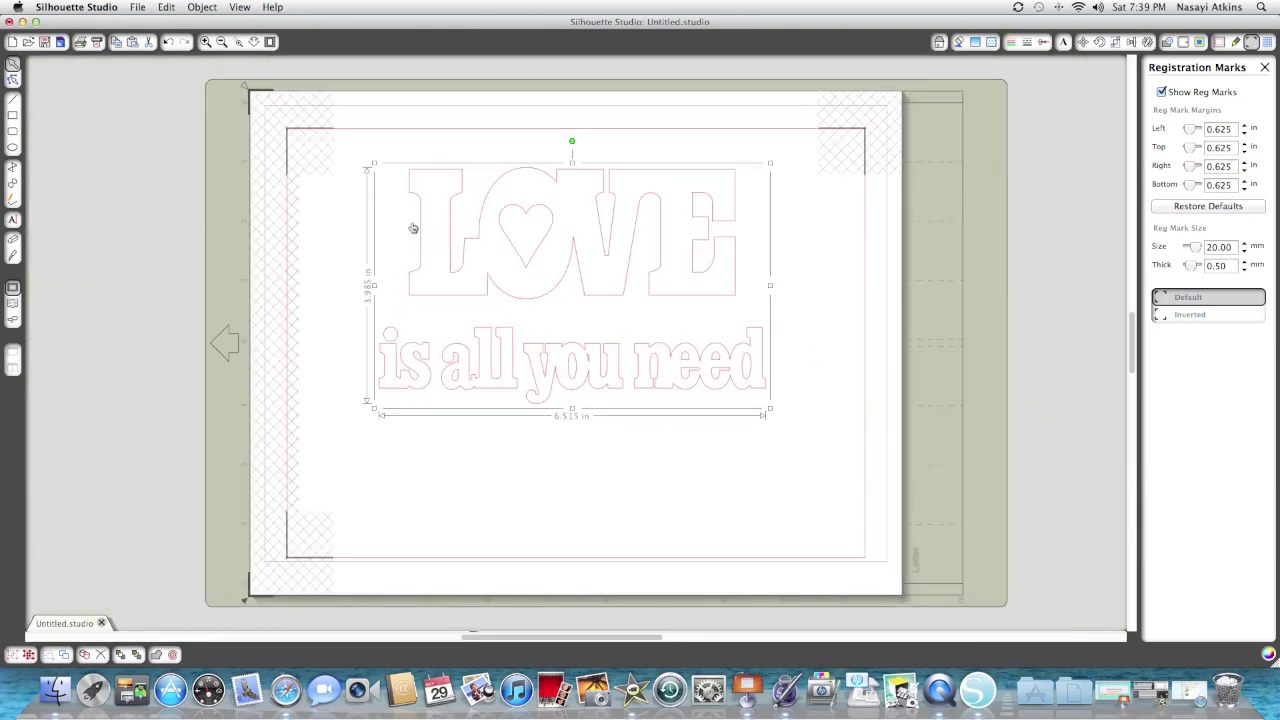
Step: Ungroup the design, deselect it, then select the word LOVE on its own
{"action": "right_click", "coordinate": [456, 268]}
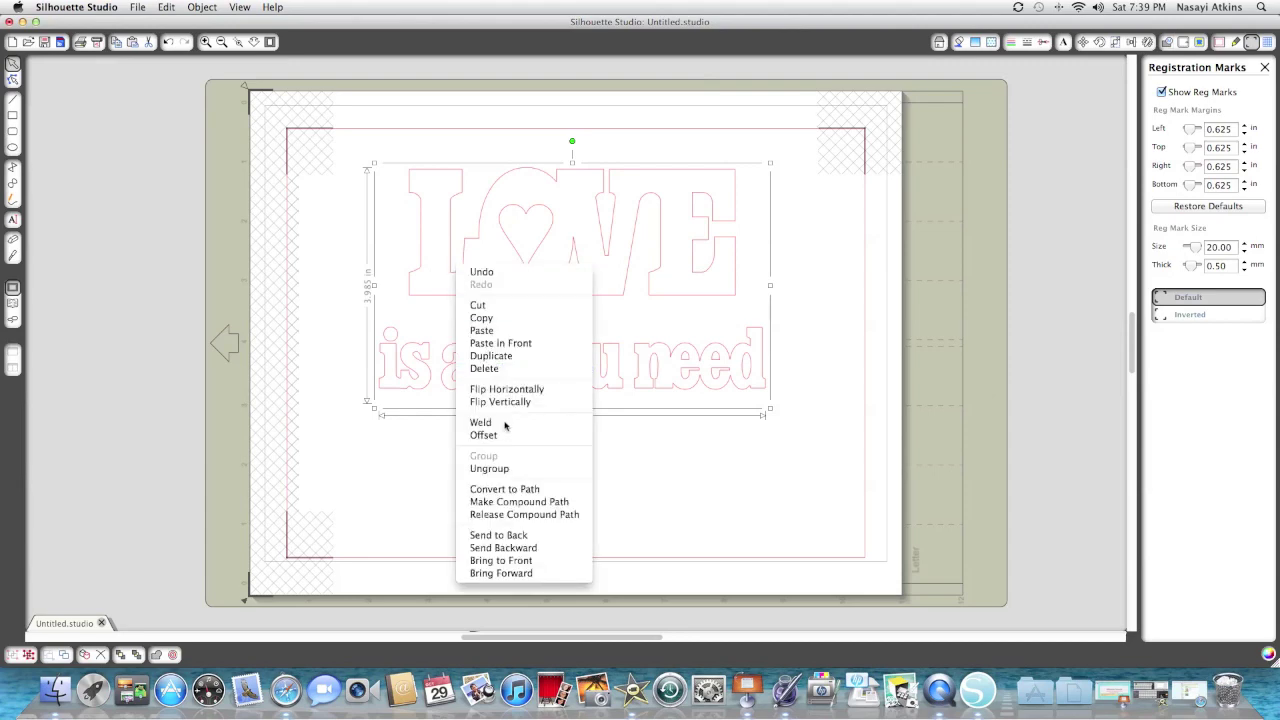
{"action": "left_click", "coordinate": [518, 468]}
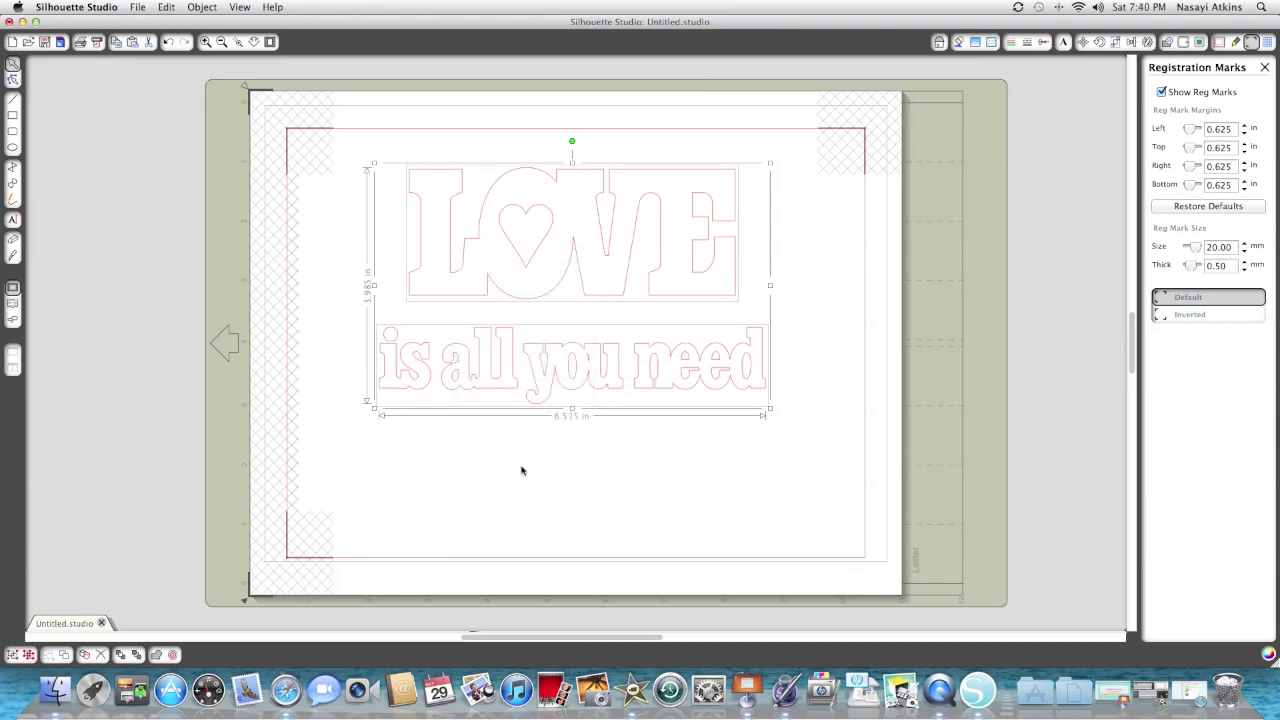
{"action": "left_click", "coordinate": [551, 432]}
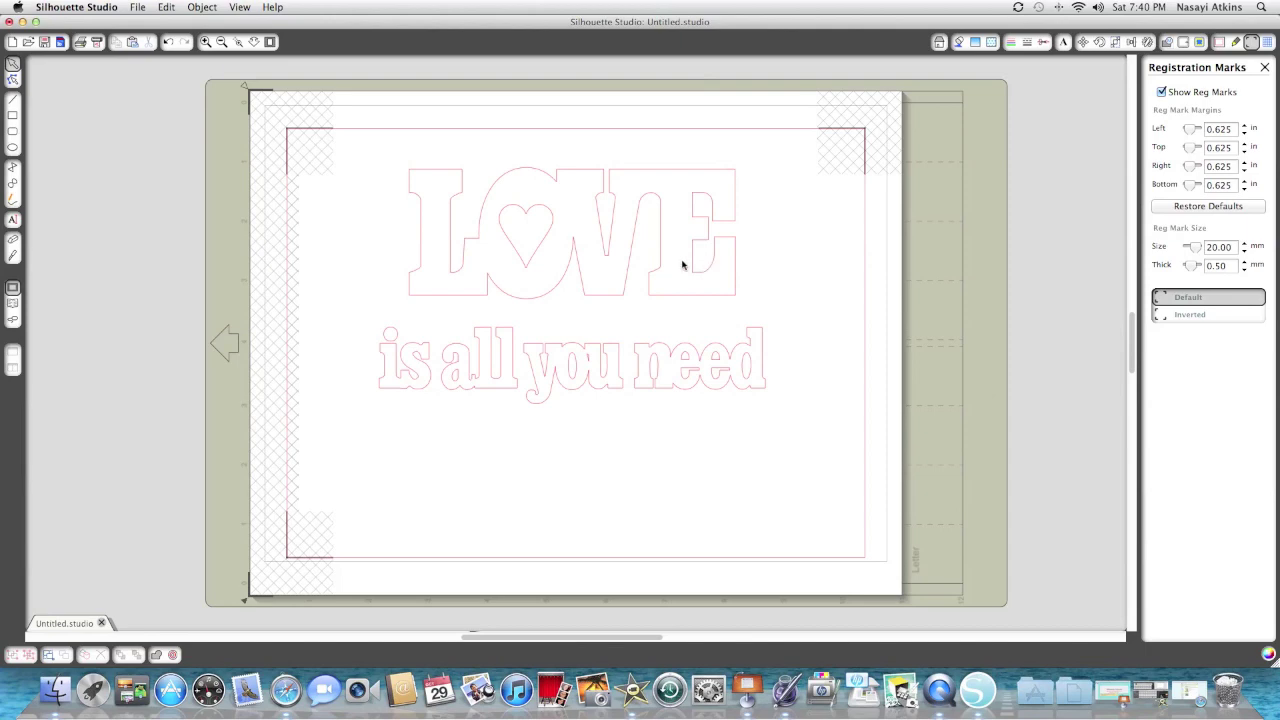
{"action": "left_click", "coordinate": [605, 263]}
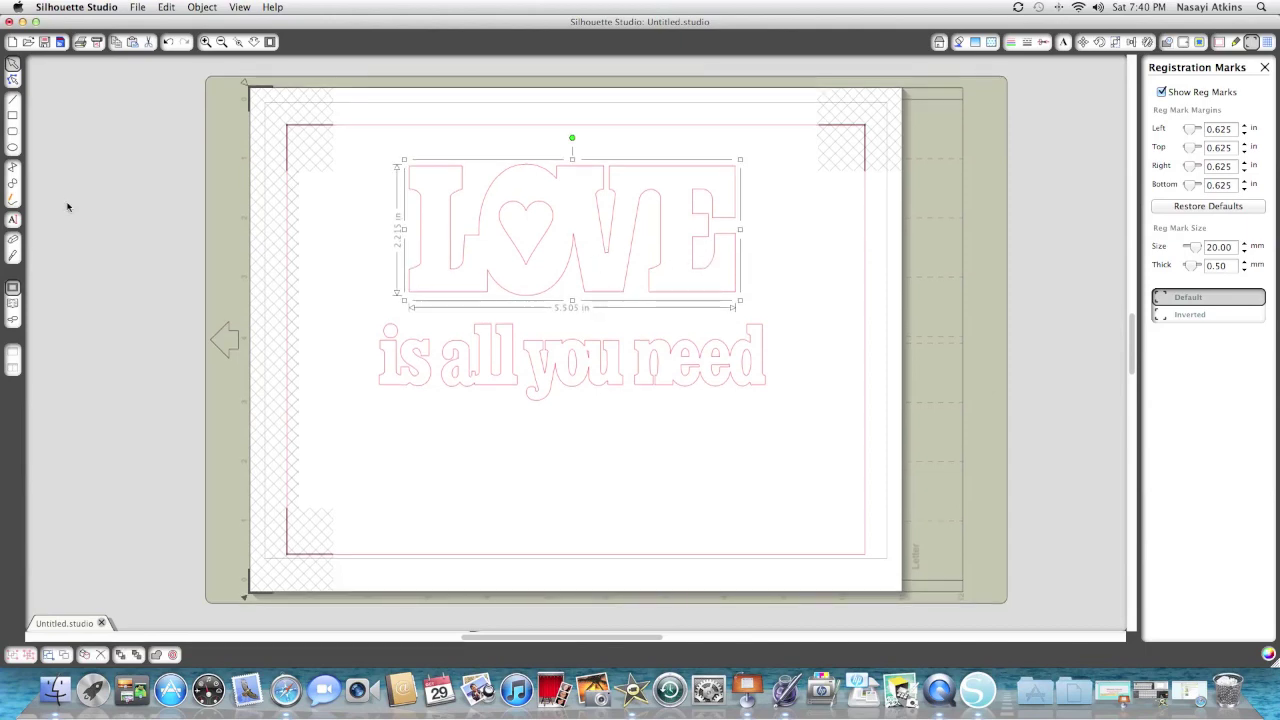
Step: Fill 'is all you need' with the teak wood-grain pattern, leaving LOVE as an outline
{"action": "left_click", "coordinate": [991, 42]}
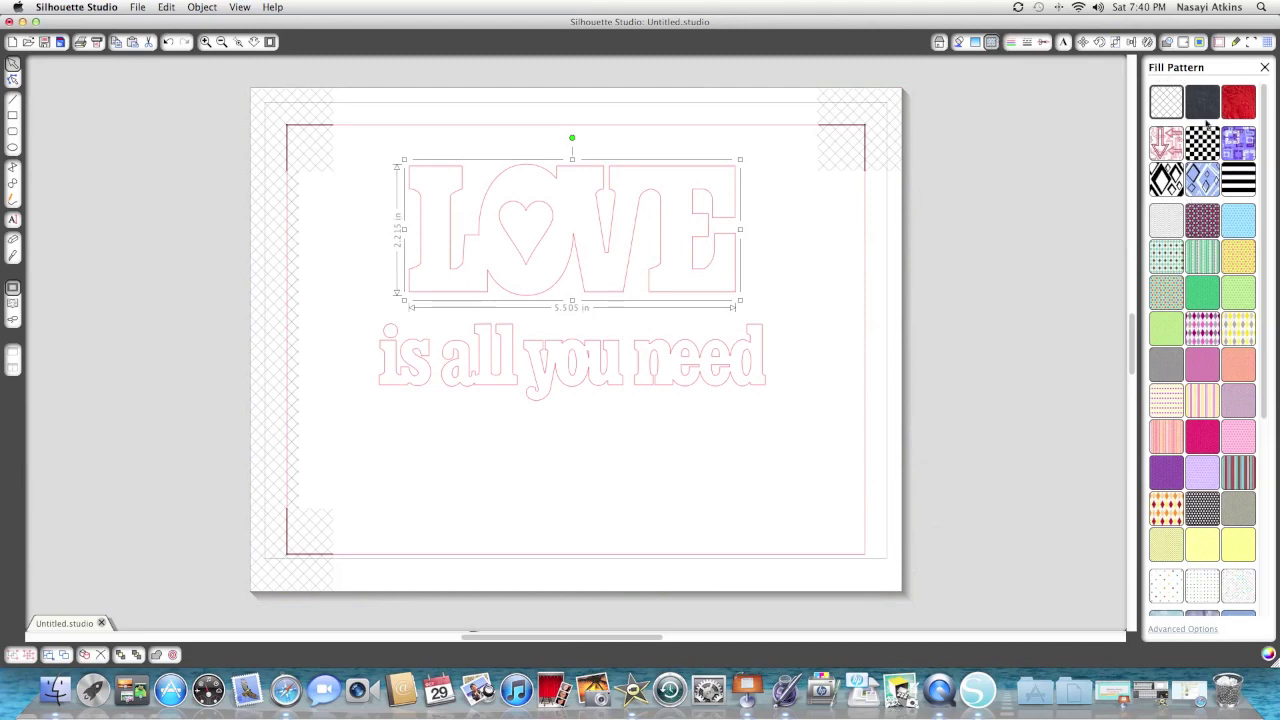
{"action": "scroll", "coordinate": [1207, 122], "scroll_direction": "down", "scroll_amount": 5}
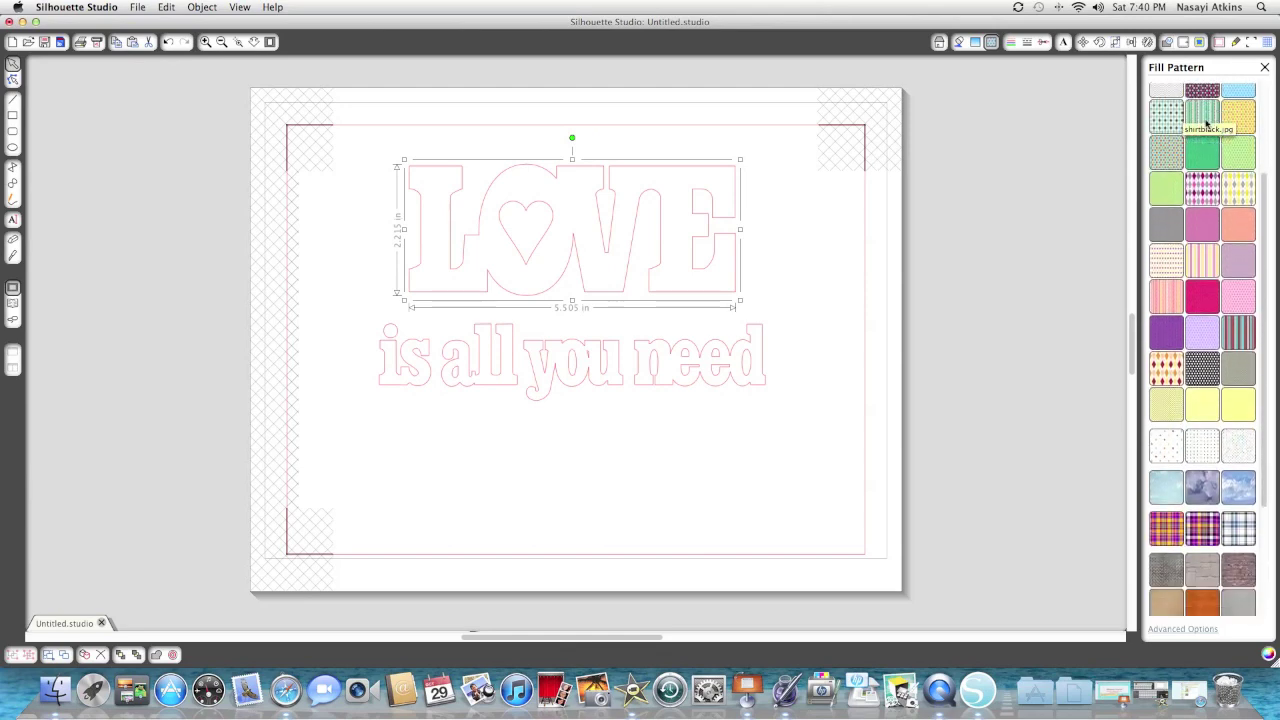
{"action": "scroll", "coordinate": [1207, 122], "scroll_direction": "down", "scroll_amount": 3}
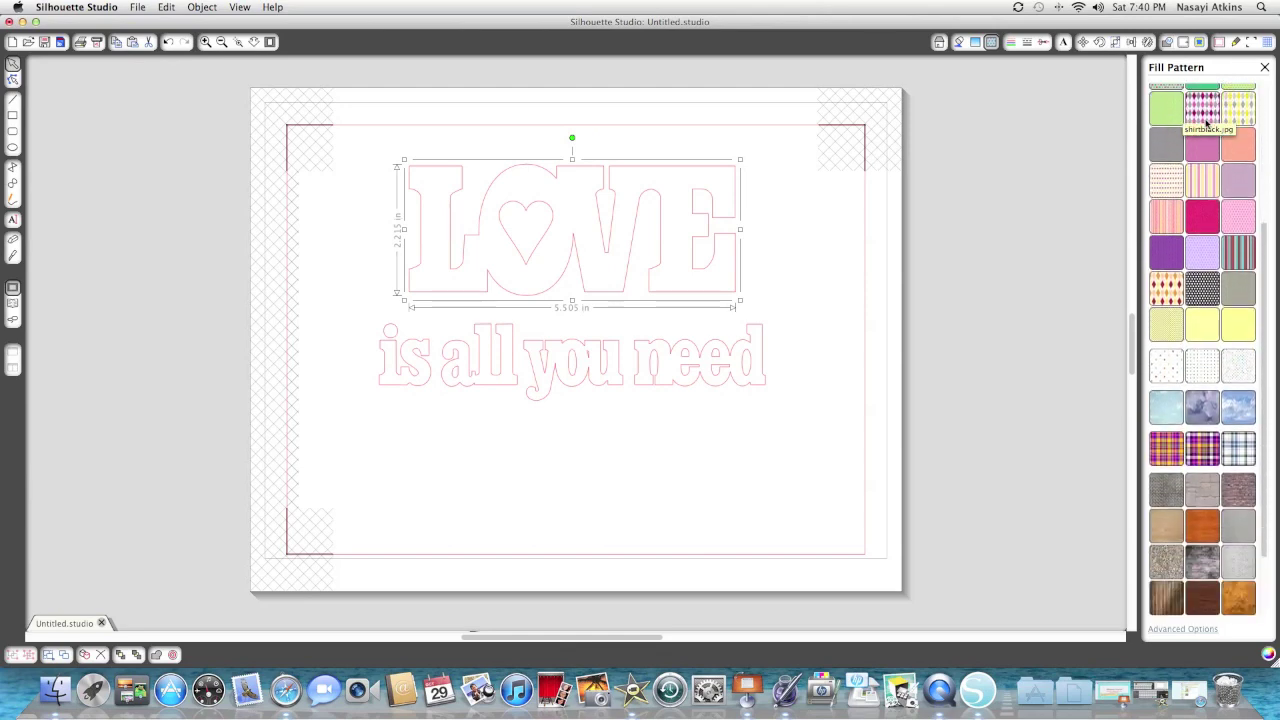
{"action": "scroll", "coordinate": [1207, 122], "scroll_direction": "down", "scroll_amount": 4}
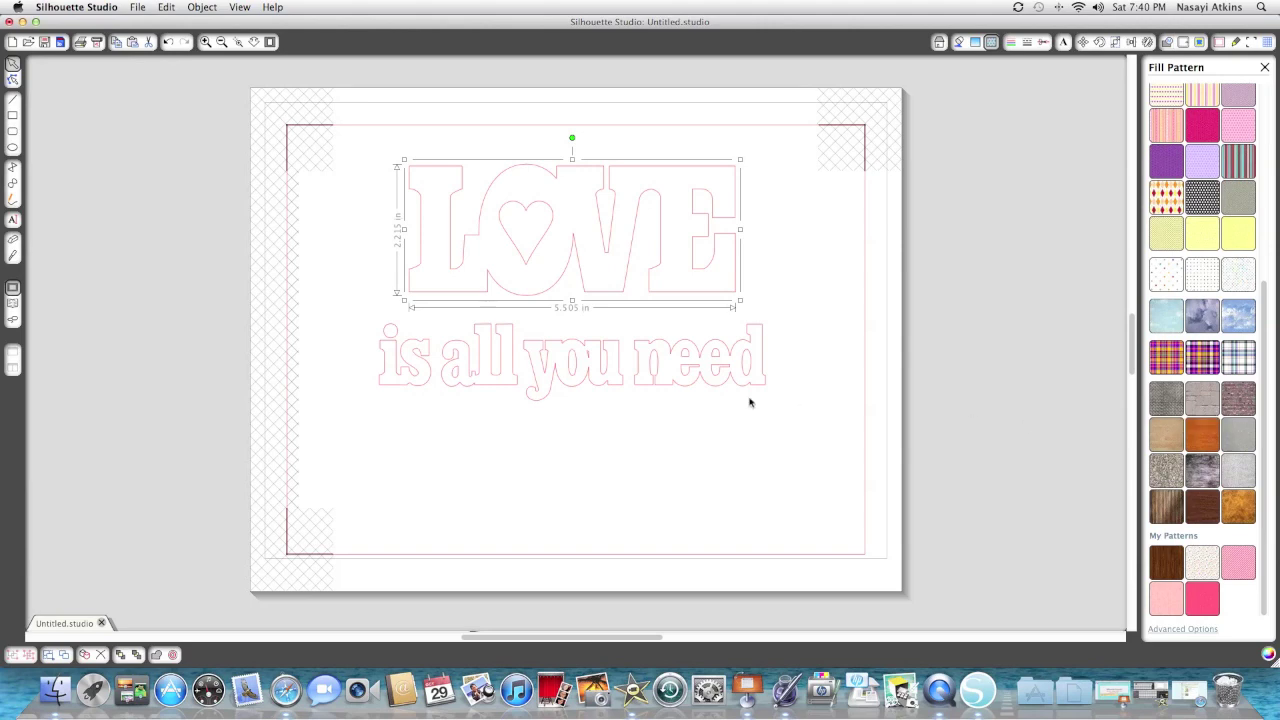
{"action": "left_click", "coordinate": [691, 368]}
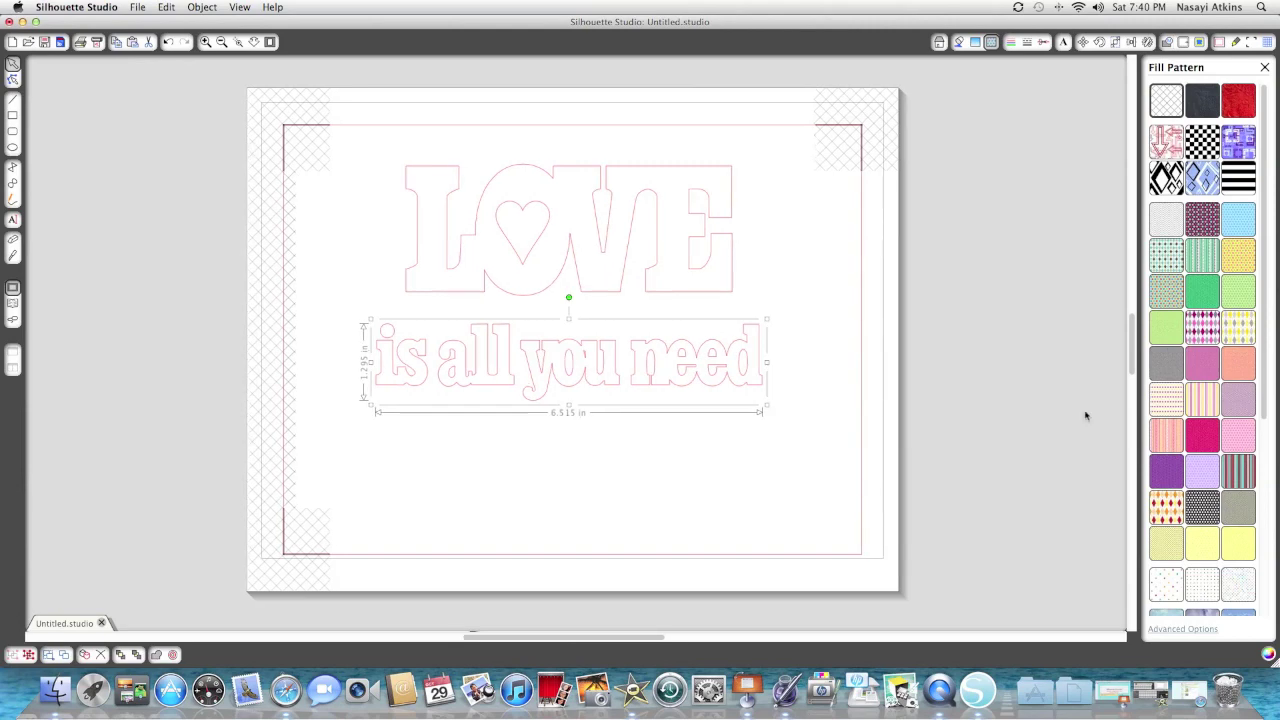
{"action": "scroll", "coordinate": [1177, 408], "scroll_direction": "down", "scroll_amount": 3}
{"action": "scroll", "coordinate": [1177, 406], "scroll_direction": "down", "scroll_amount": 10}
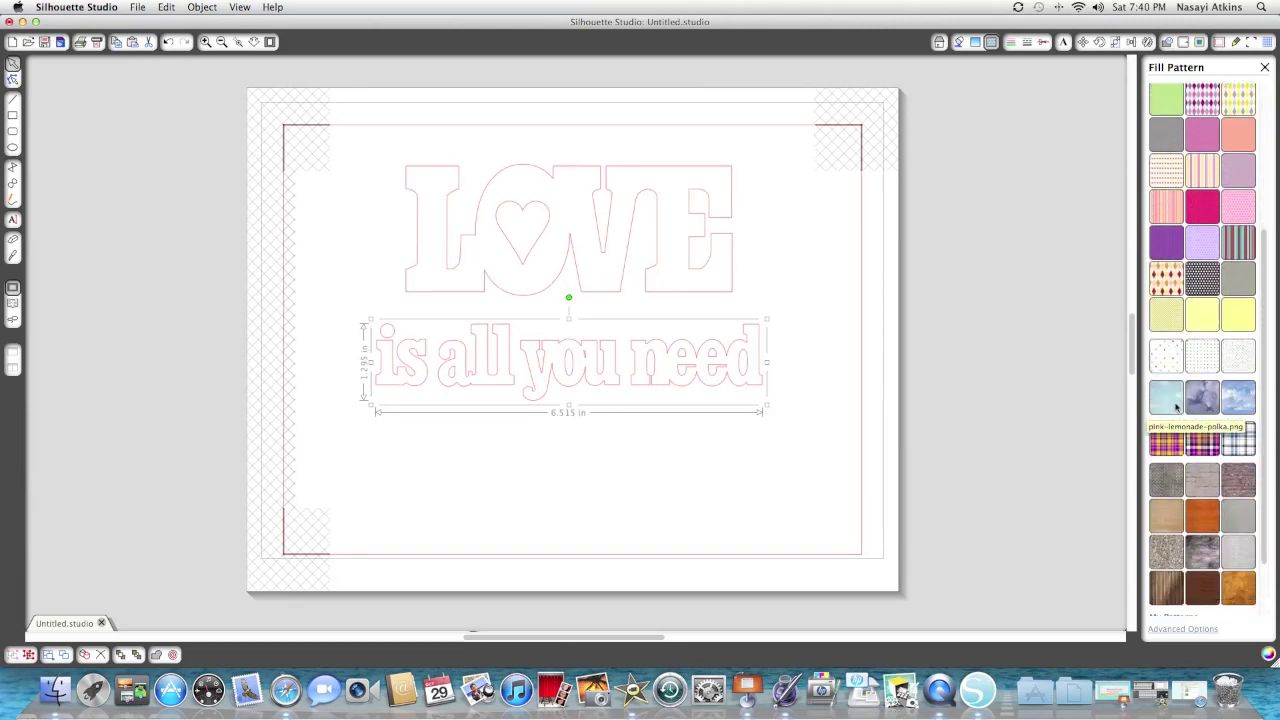
{"action": "left_click", "coordinate": [1215, 533]}
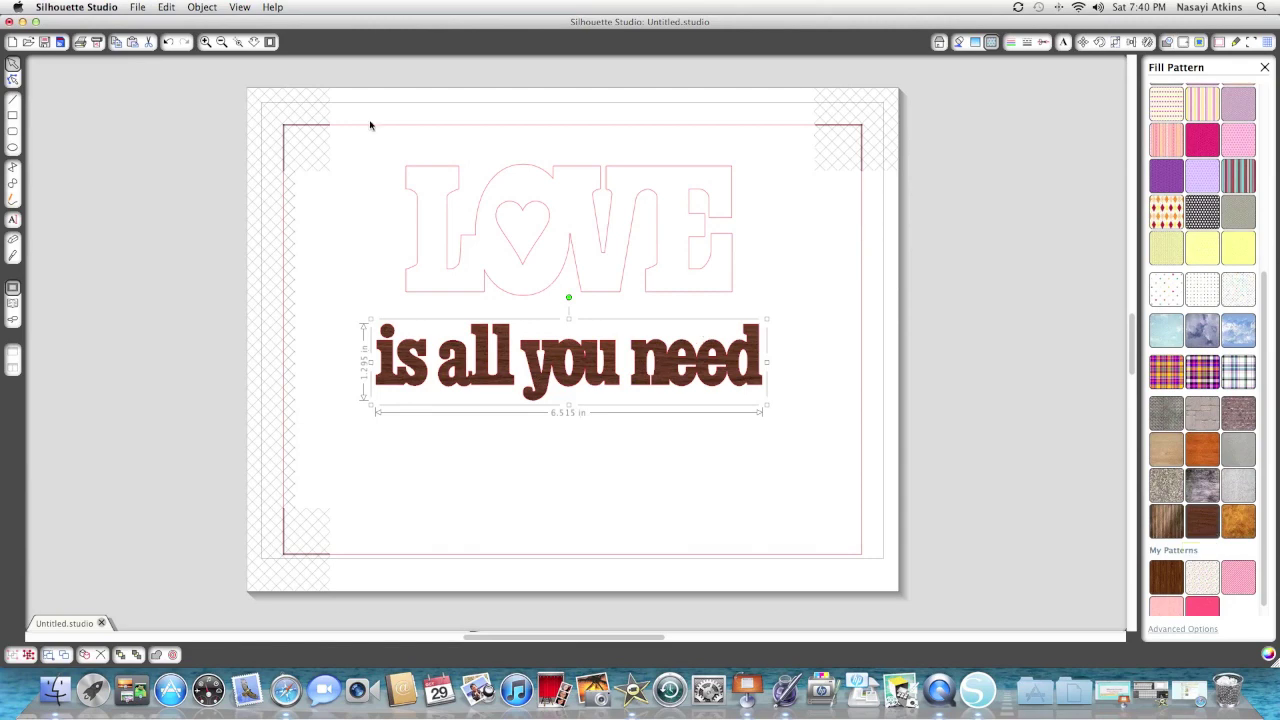
{"action": "left_click", "coordinate": [205, 42]}
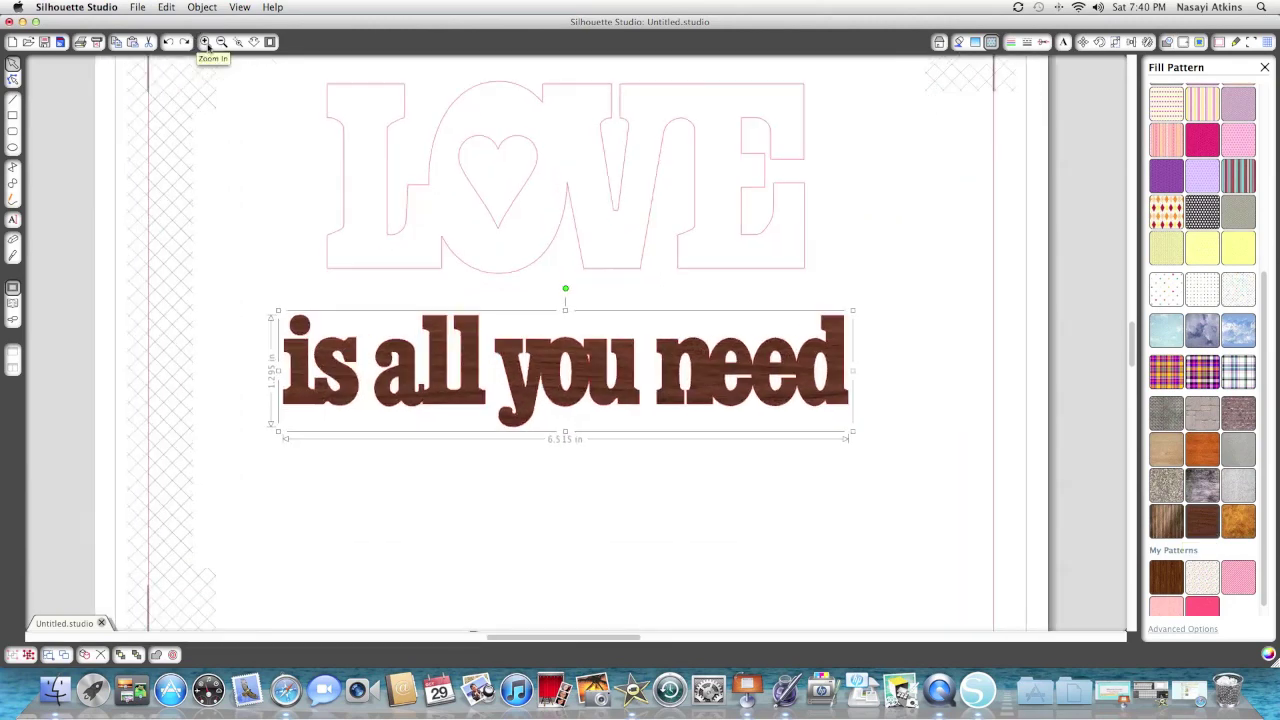
{"action": "left_click", "coordinate": [205, 42]}
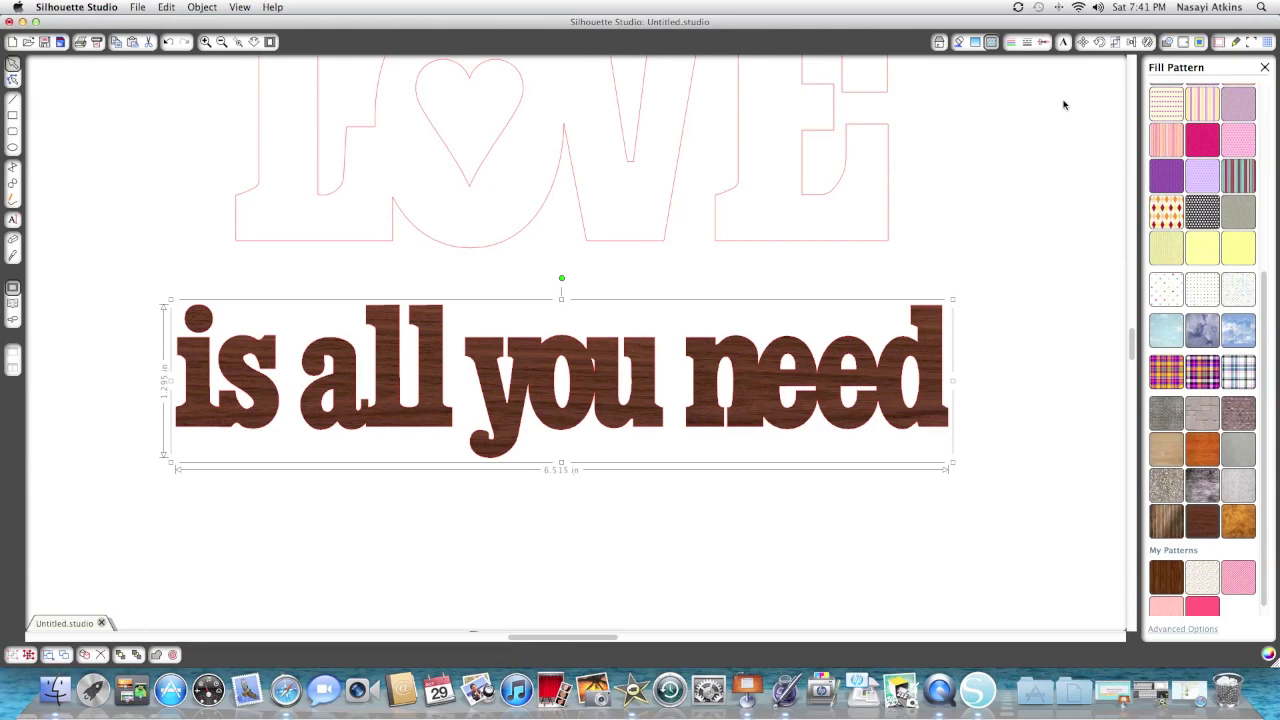
{"action": "scroll", "coordinate": [1058, 104], "scroll_direction": "right", "scroll_amount": 2}
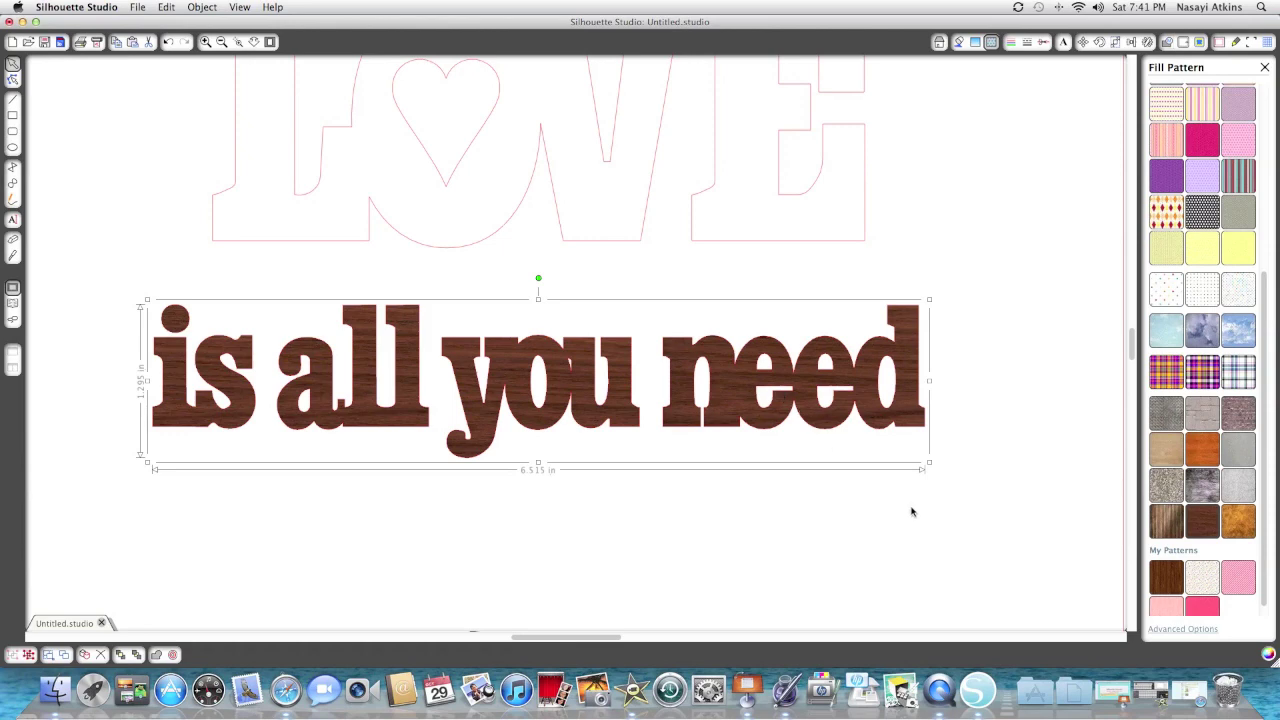
Step: Rotate the woodgrain fill to -21.0° and scale it to 180%, keeping 0% transparency
{"action": "left_click", "coordinate": [1170, 629]}
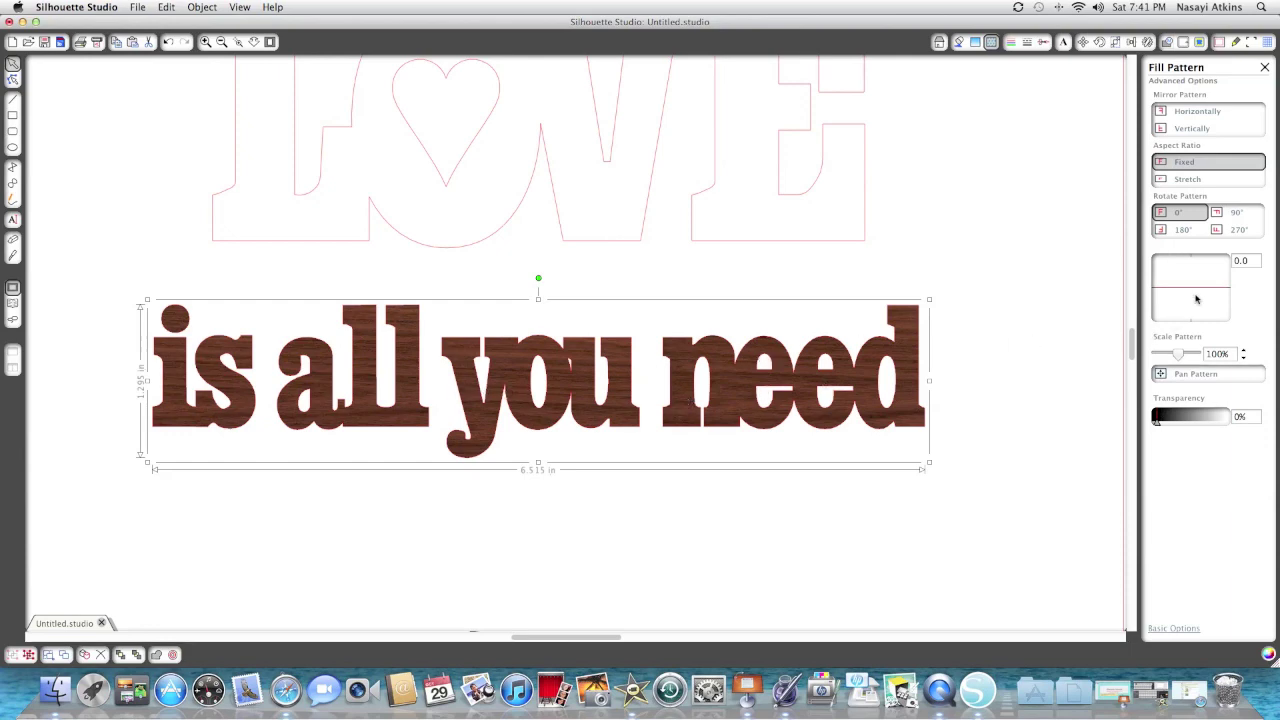
{"action": "left_click_drag", "start_coordinate": [1214, 289], "coordinate": [1215, 282]}
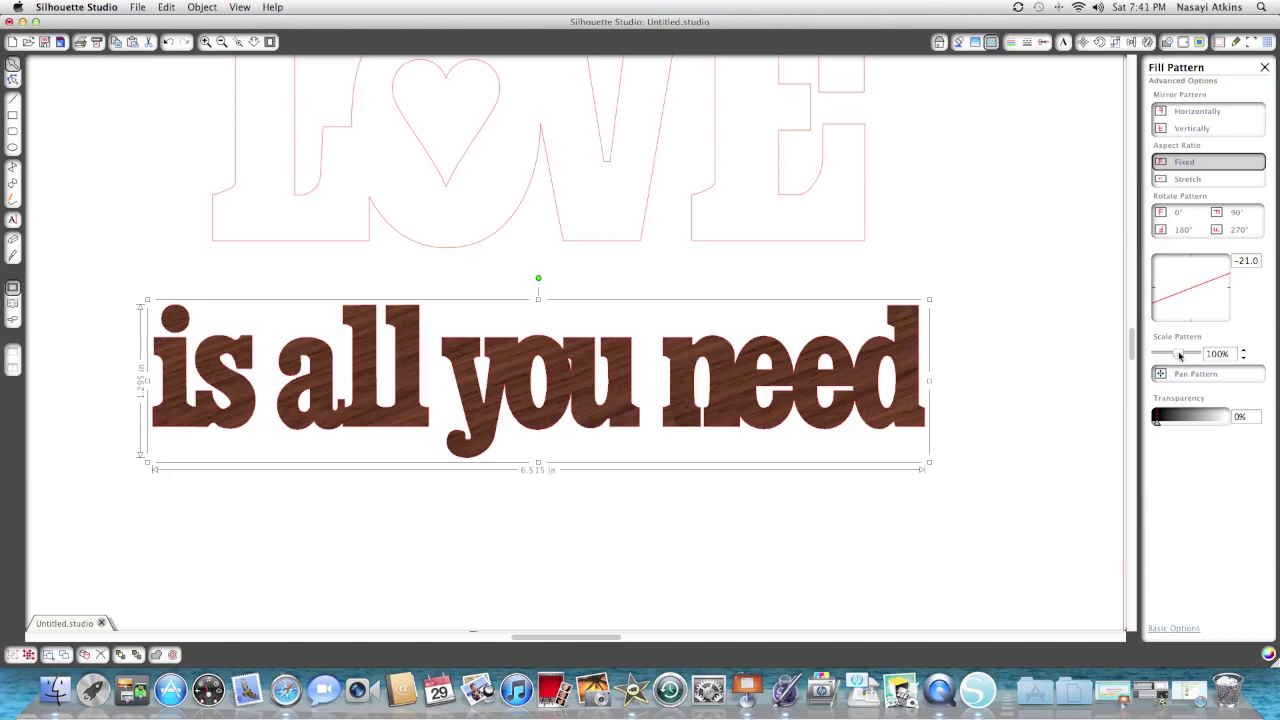
{"action": "left_click_drag", "start_coordinate": [1180, 356], "coordinate": [1192, 356]}
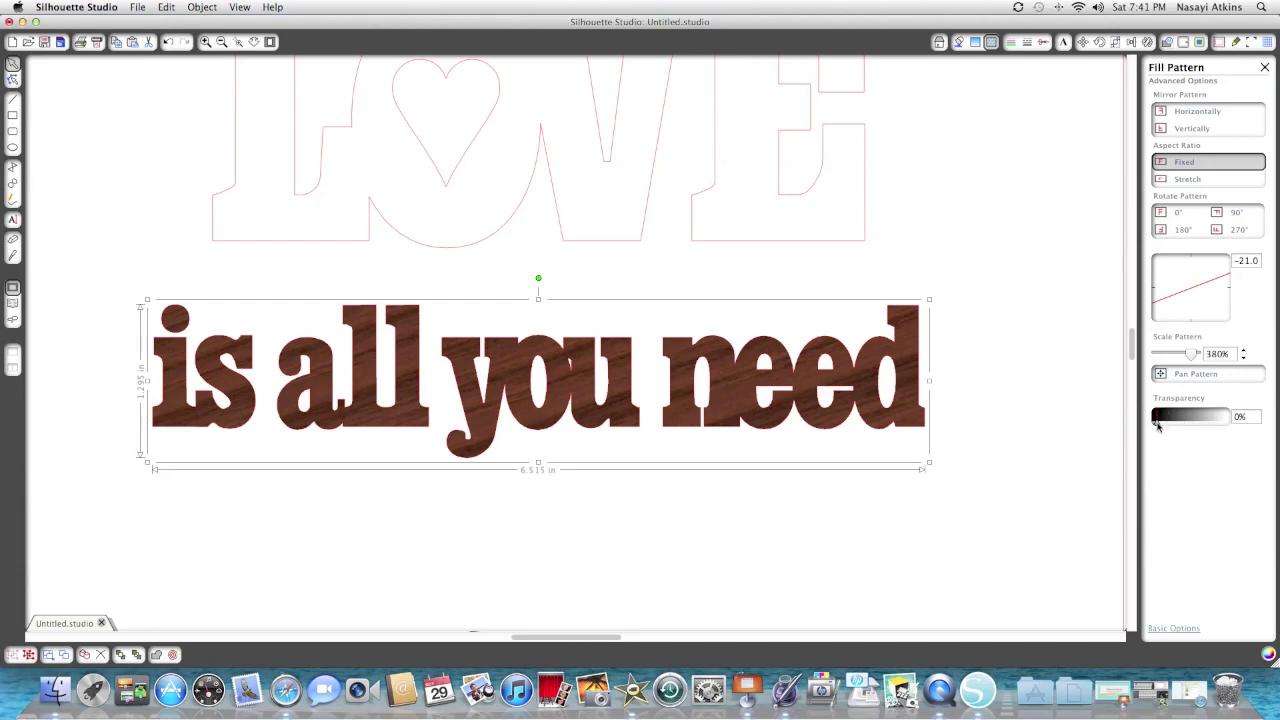
{"action": "mouse_move", "coordinate": [1157, 425]}
{"action": "left_mouse_down"}
{"action": "mouse_move", "coordinate": [1185, 423]}
{"action": "mouse_move", "coordinate": [1156, 425]}
{"action": "left_mouse_up"}
{"action": "scroll", "coordinate": [829, 140], "scroll_direction": "right", "scroll_amount": 2}
{"action": "scroll", "coordinate": [743, 252], "scroll_direction": "down", "scroll_amount": 1}
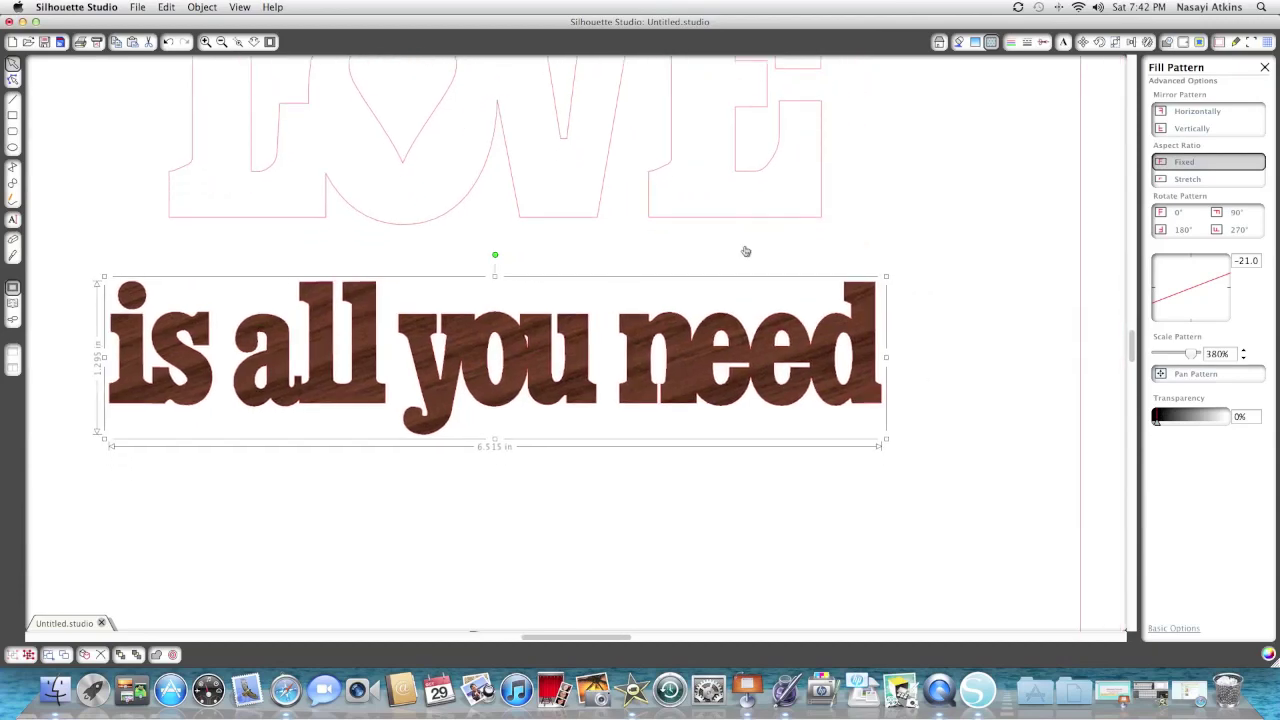
{"action": "scroll", "coordinate": [745, 251], "scroll_direction": "up", "scroll_amount": 4}
{"action": "scroll", "coordinate": [745, 251], "scroll_direction": "up", "scroll_amount": 3}
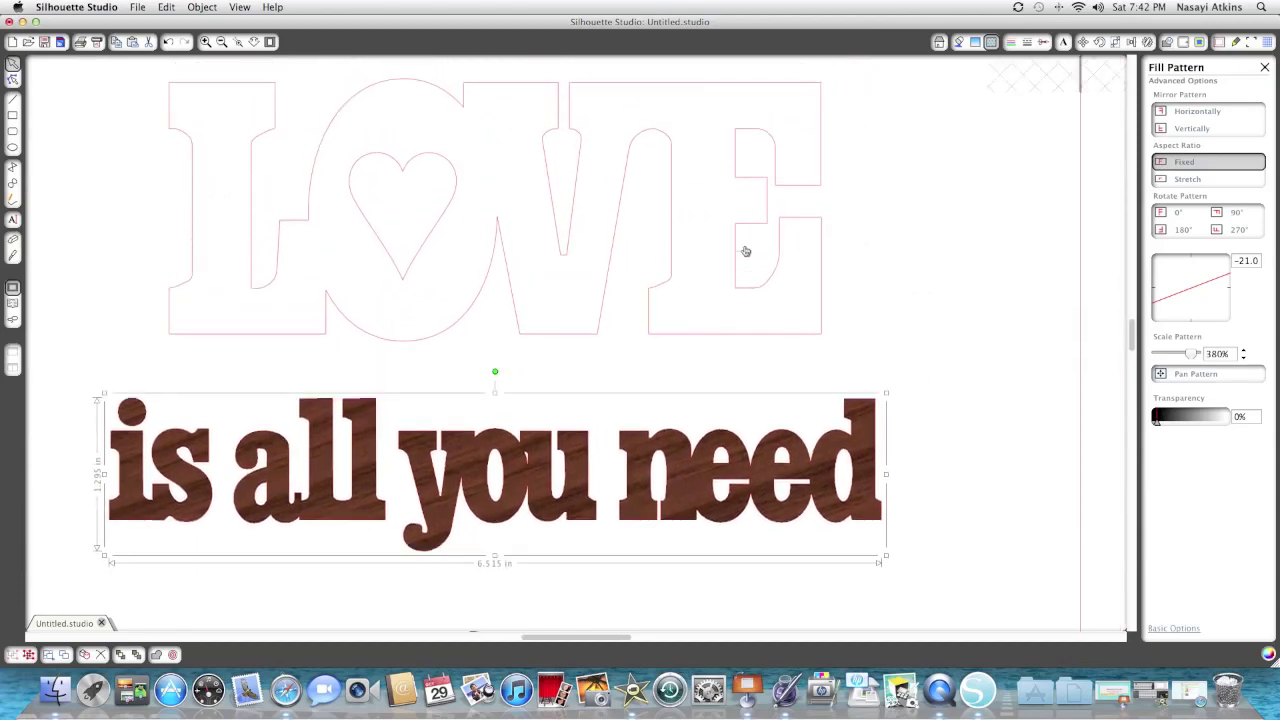
{"action": "left_click", "coordinate": [542, 187]}
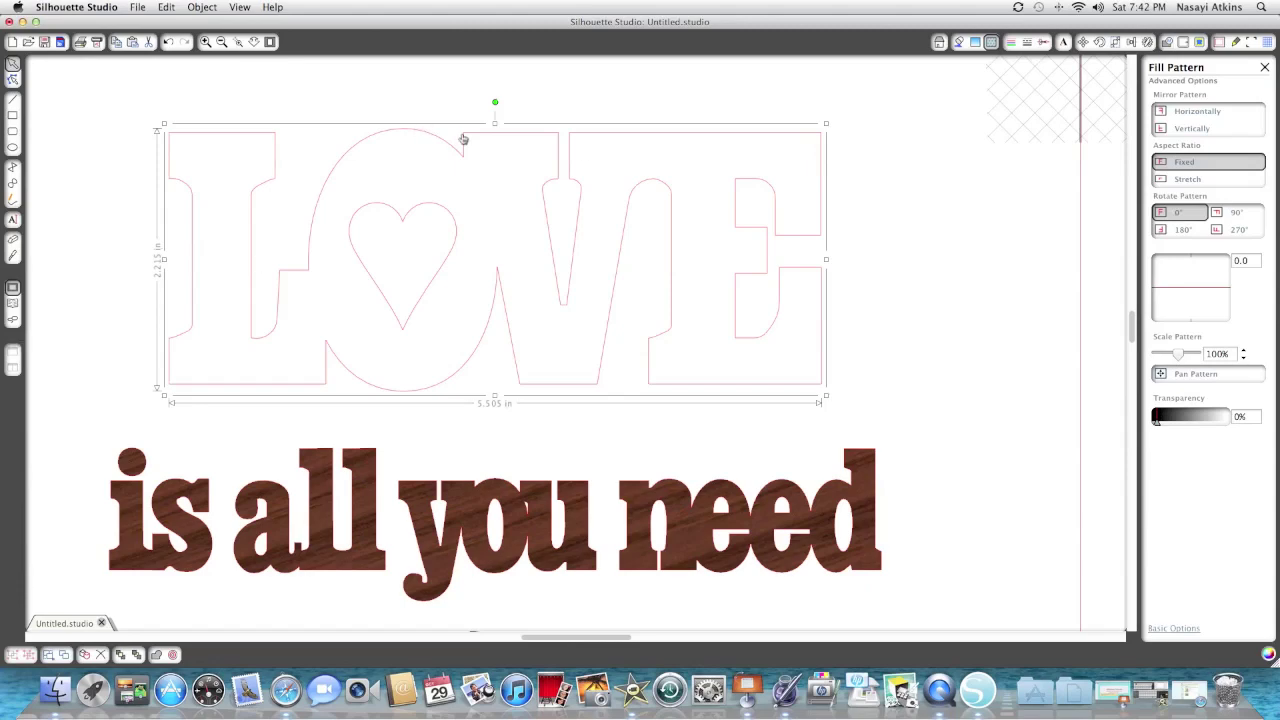
{"action": "left_click", "coordinate": [991, 66]}
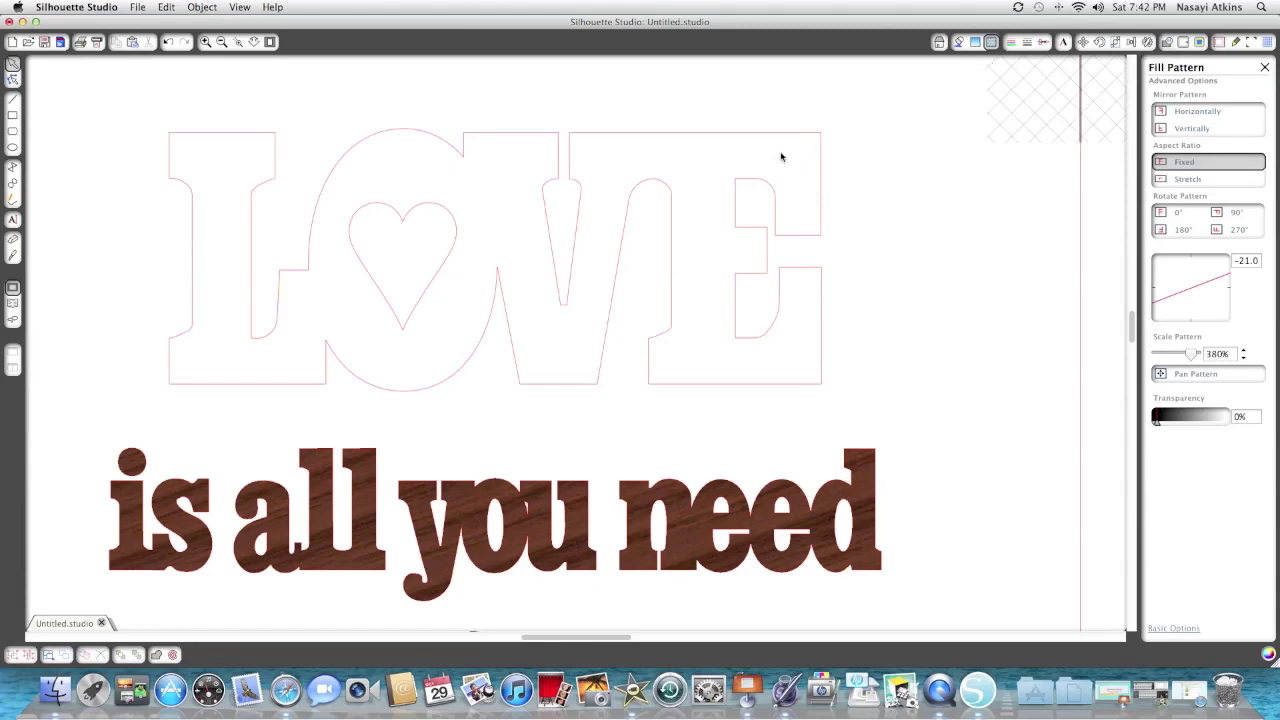
{"action": "left_click", "coordinate": [640, 188]}
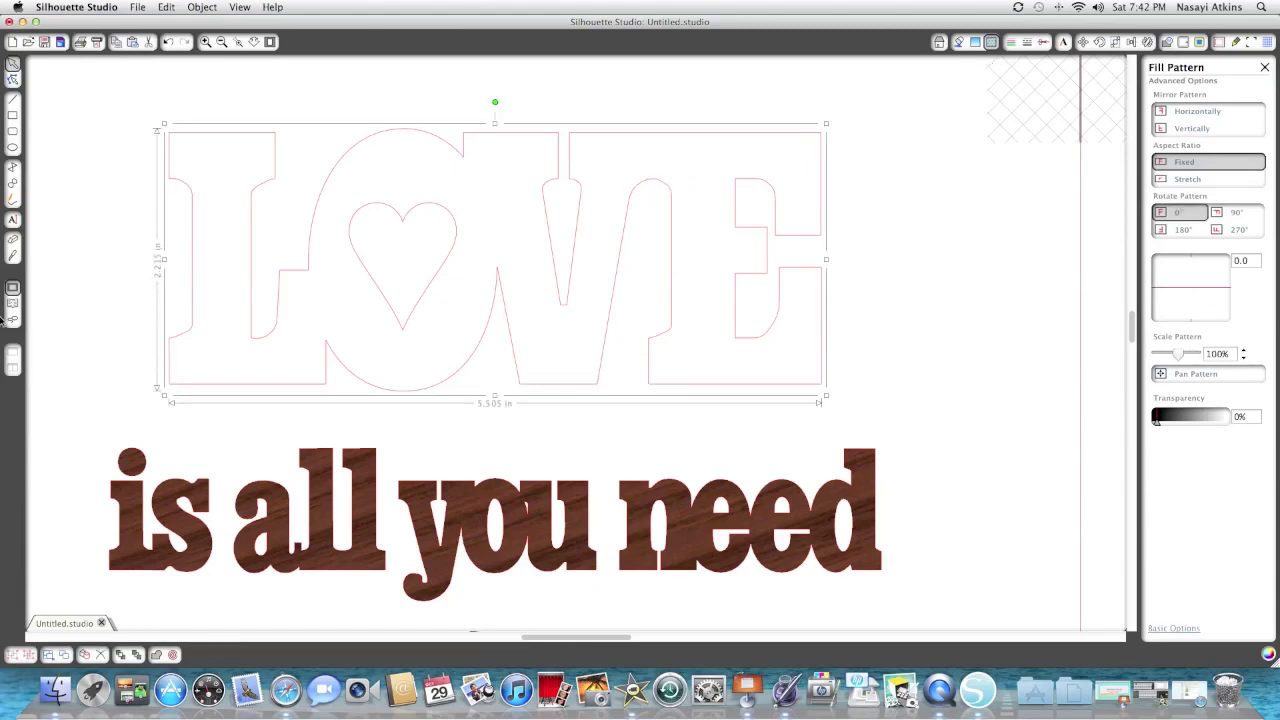
{"action": "left_click", "coordinate": [13, 303]}
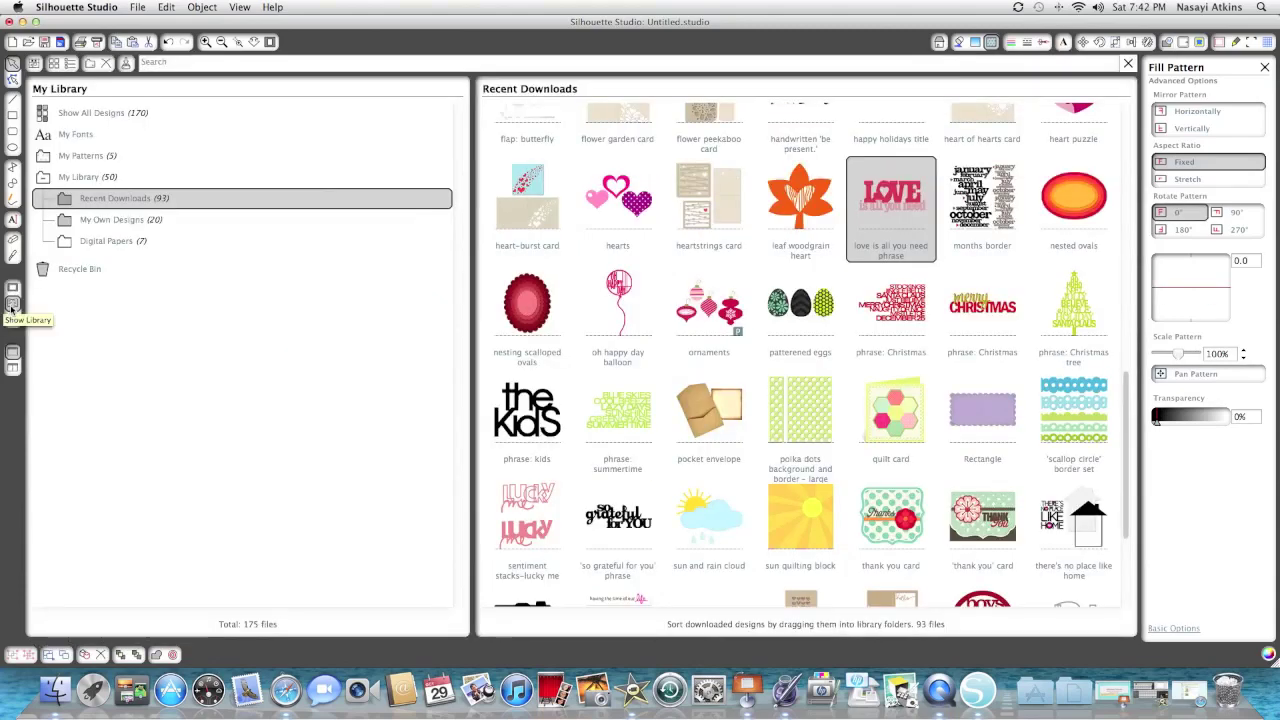
Step: Pick the yellow grid paper from the library's Digital Papers folder
{"action": "left_click", "coordinate": [113, 243]}
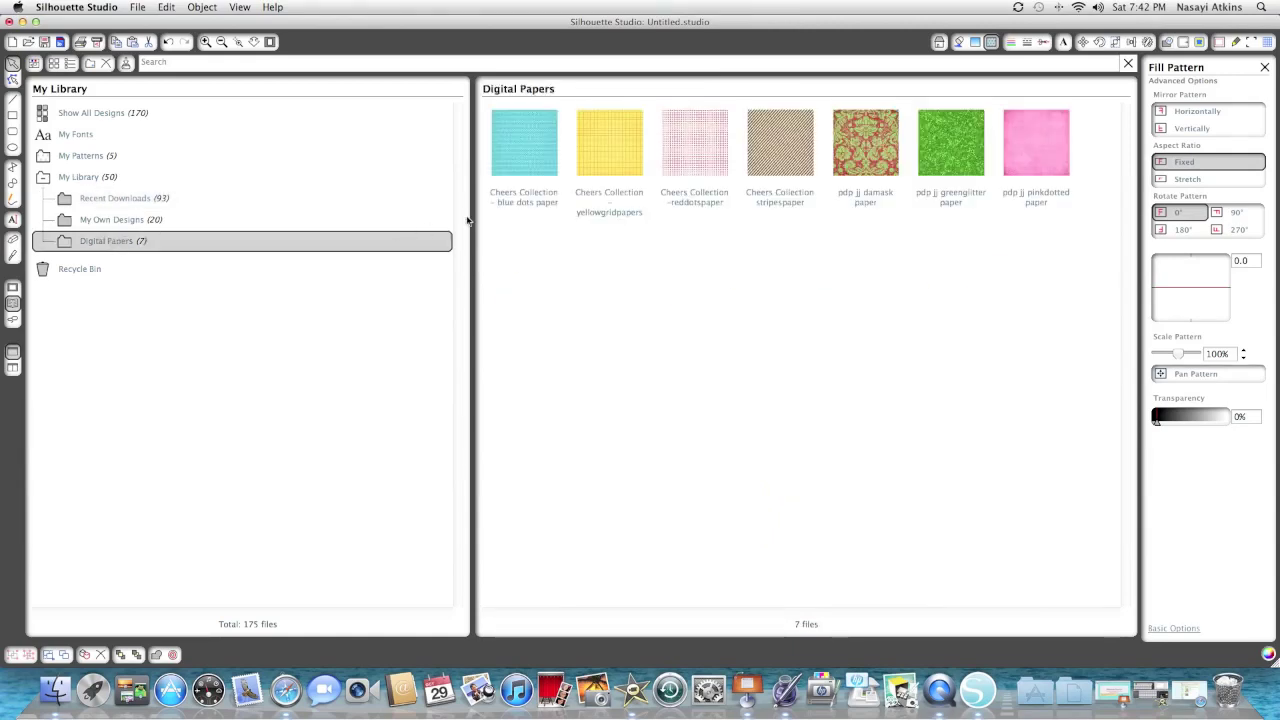
{"action": "left_click", "coordinate": [605, 170]}
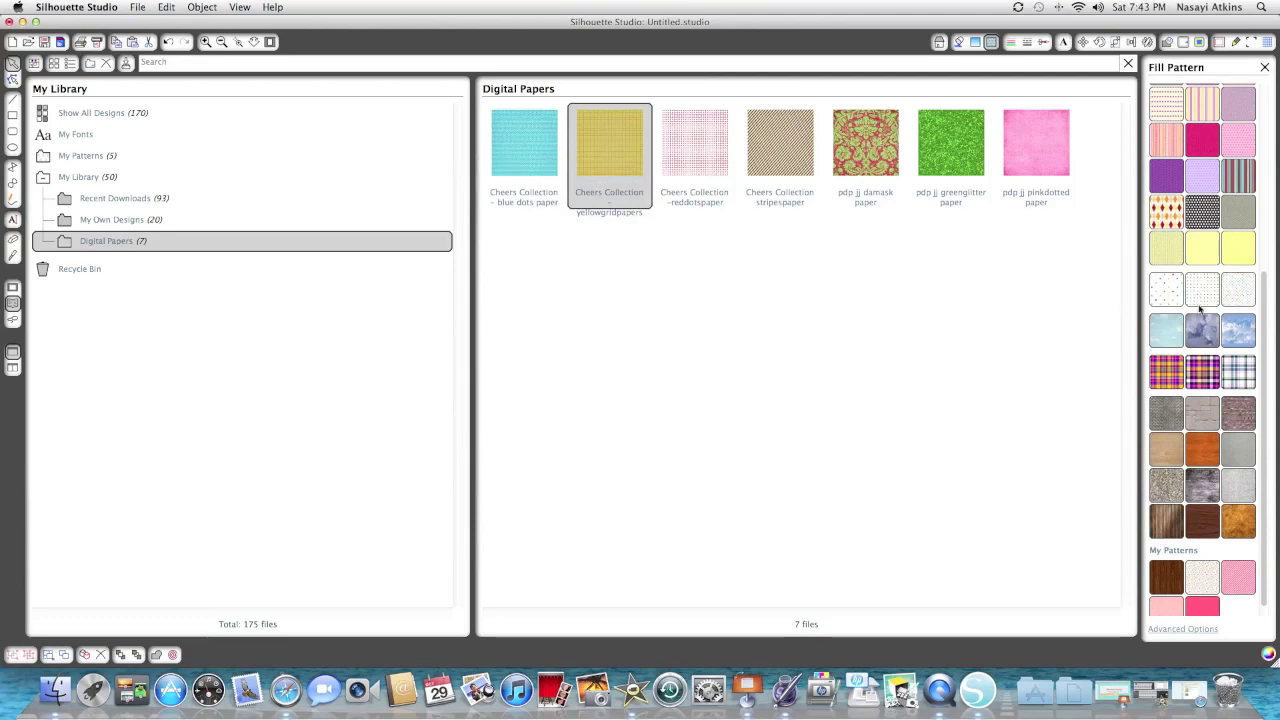
{"action": "scroll", "coordinate": [1203, 265], "scroll_direction": "down", "scroll_amount": 1}
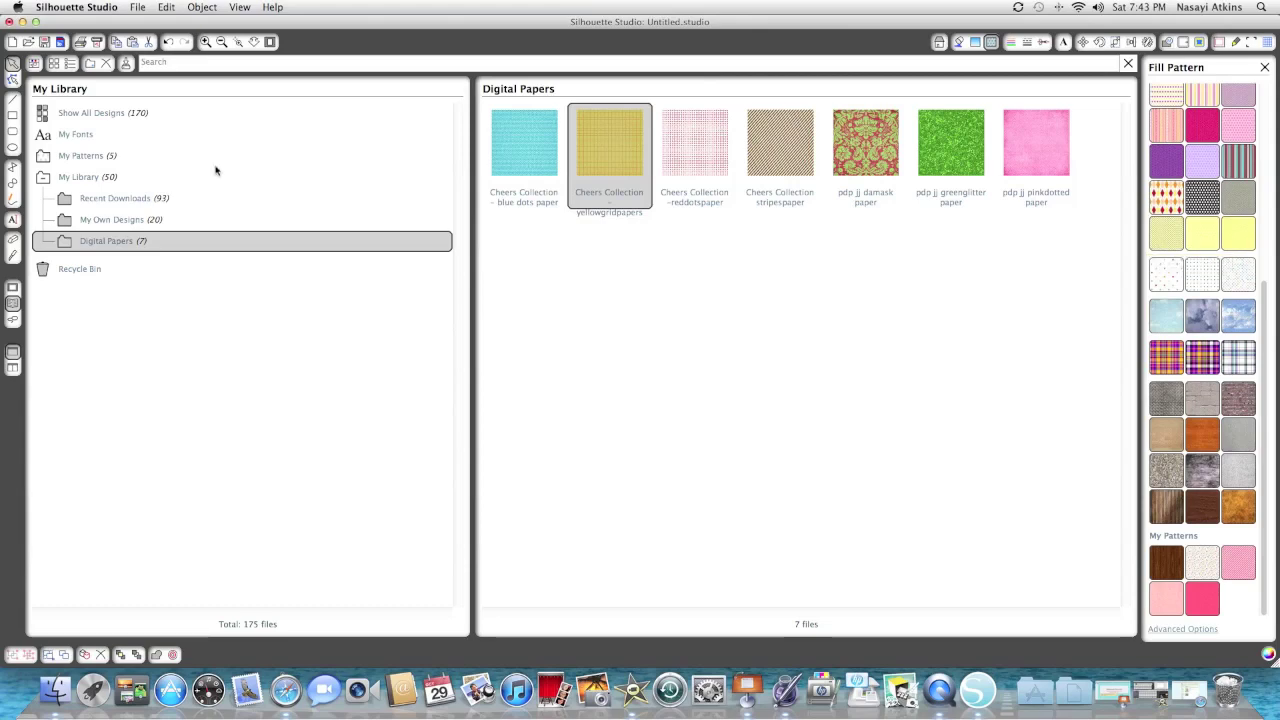
Step: Close the library and scale the yellow grid fill inside LOVE to 340%
{"action": "left_click", "coordinate": [13, 289]}
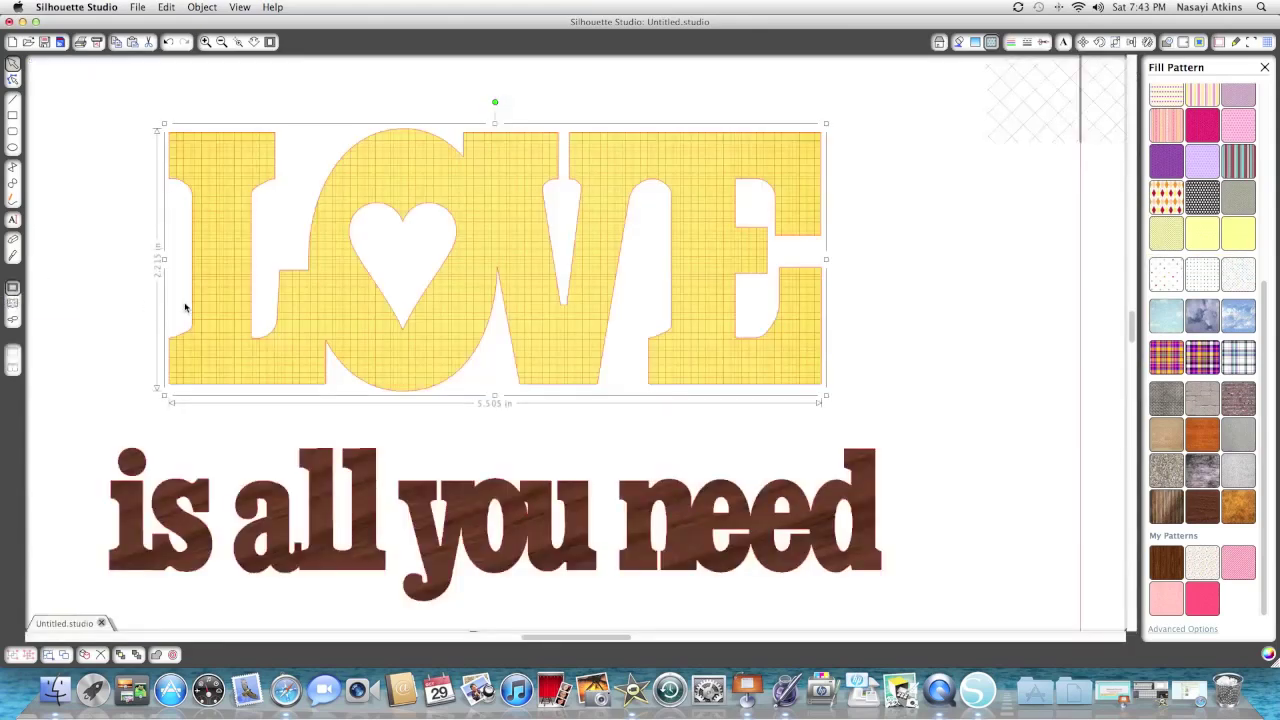
{"action": "left_click", "coordinate": [1177, 630]}
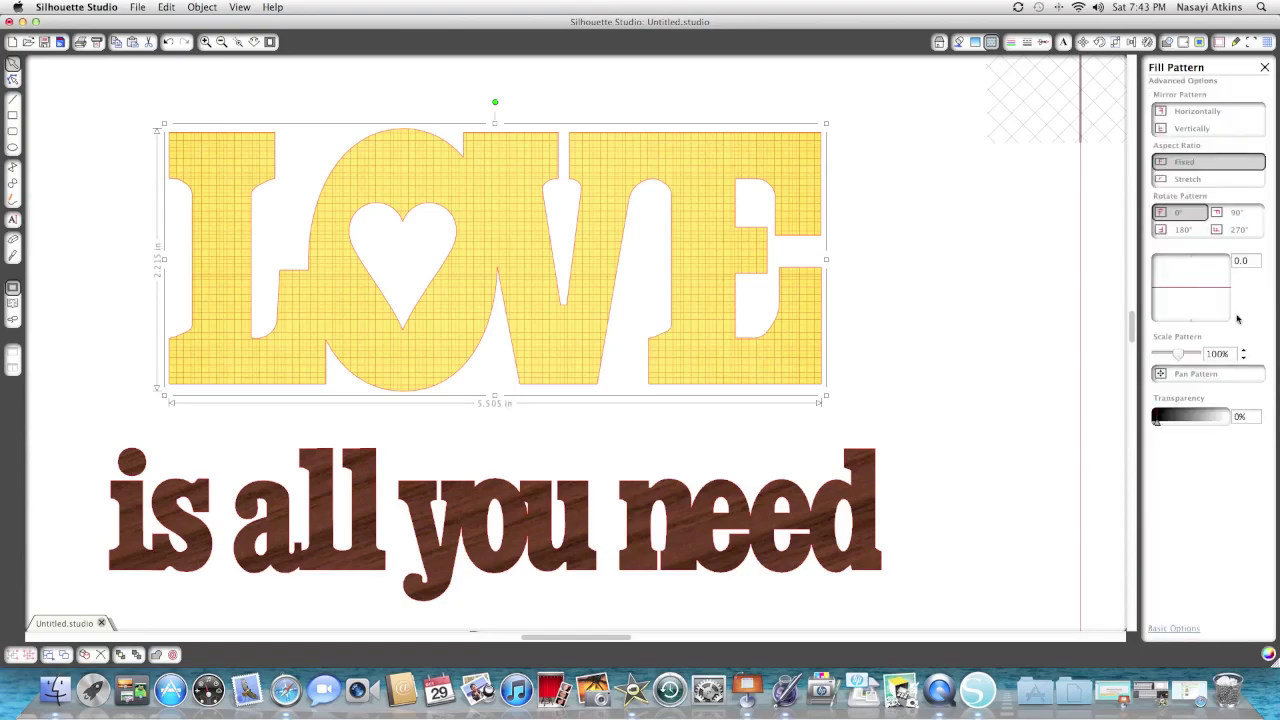
{"action": "mouse_move", "coordinate": [1221, 294]}
{"action": "left_mouse_down"}
{"action": "mouse_move", "coordinate": [1221, 279]}
{"action": "mouse_move", "coordinate": [1221, 291]}
{"action": "left_mouse_up"}
{"action": "left_click_drag", "start_coordinate": [1190, 356], "coordinate": [1193, 356]}
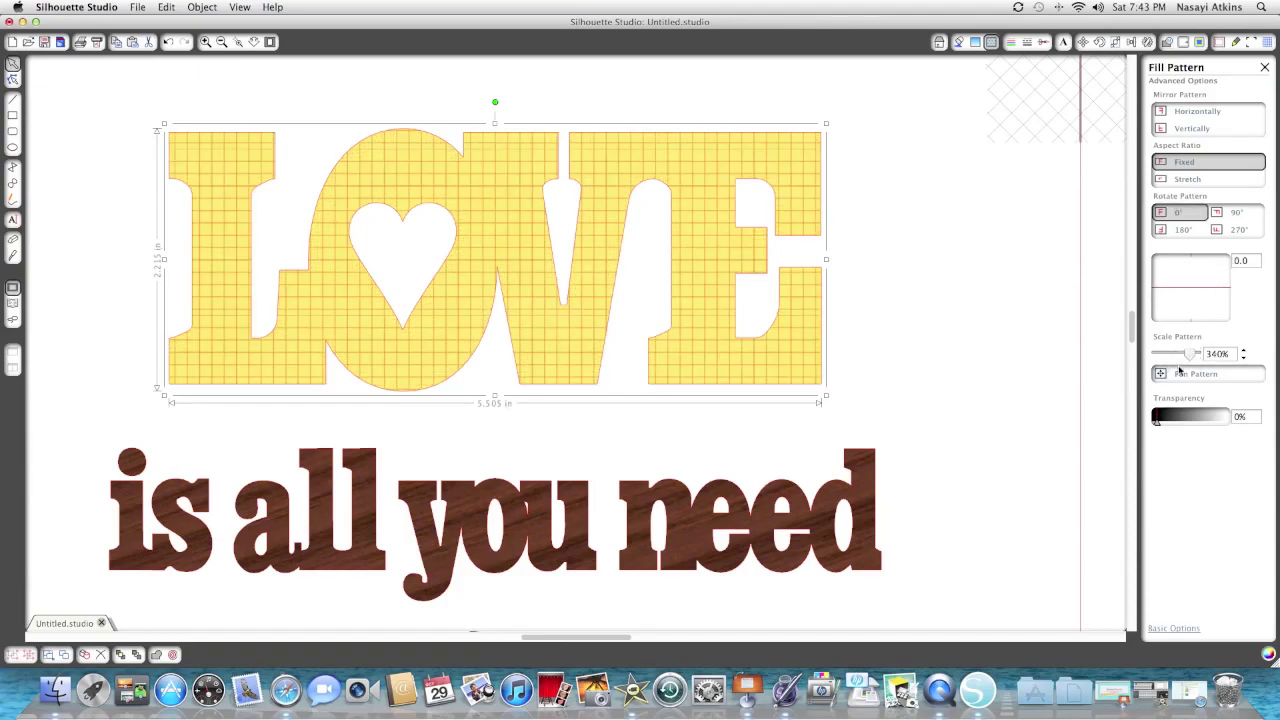
{"action": "scroll", "coordinate": [1118, 272], "scroll_direction": "up", "scroll_amount": 1}
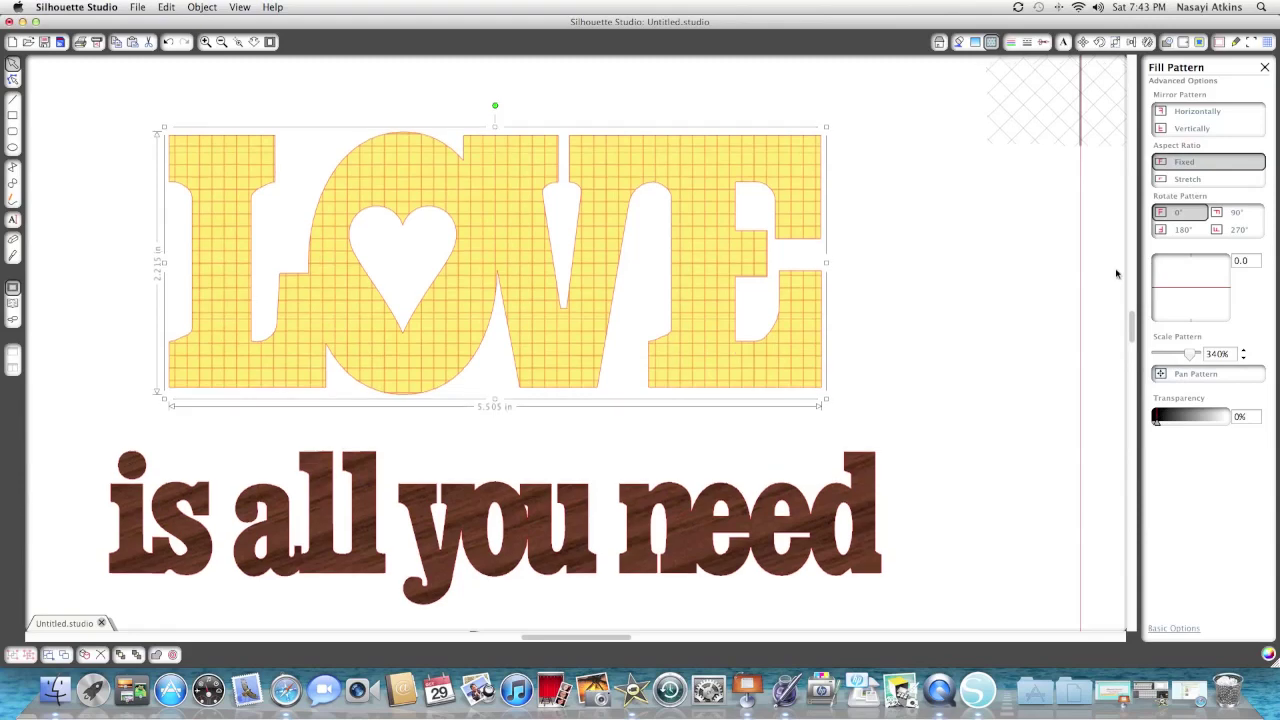
Step: Enable Pan Pattern and shift the grid upward within the LOVE letters
{"action": "left_click", "coordinate": [1197, 376]}
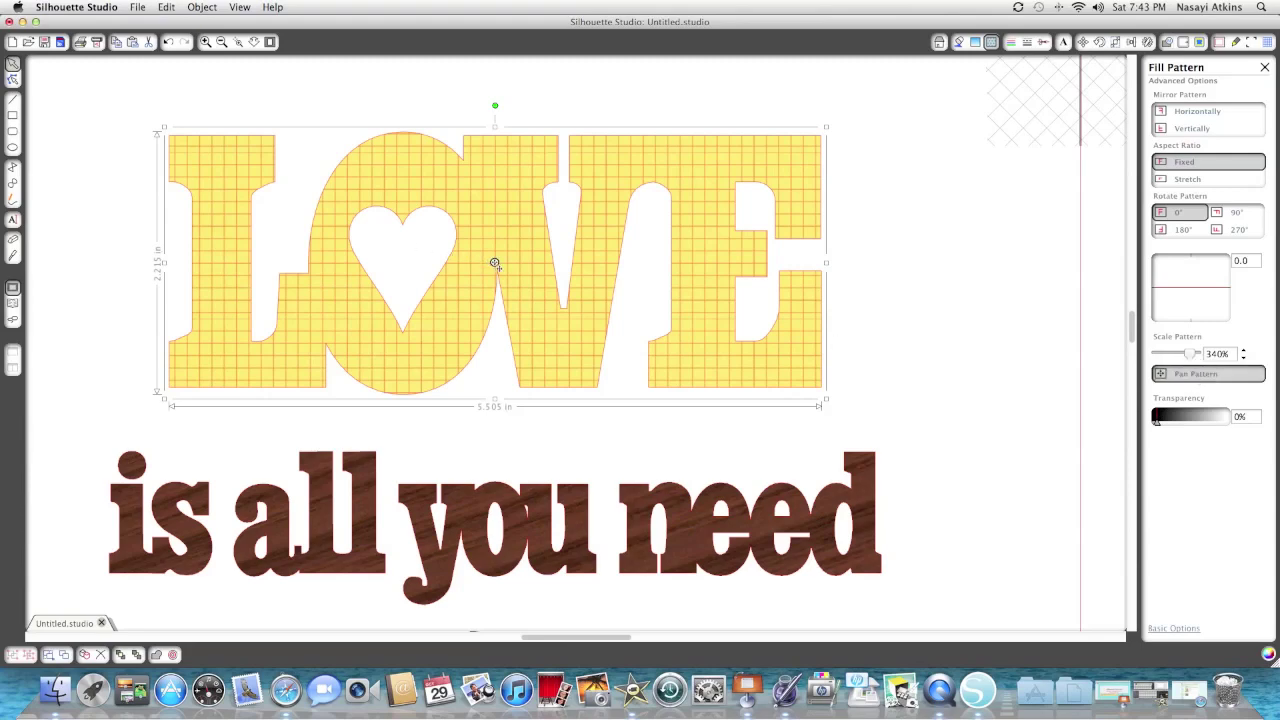
{"action": "left_click_drag", "start_coordinate": [491, 257], "coordinate": [583, 297]}
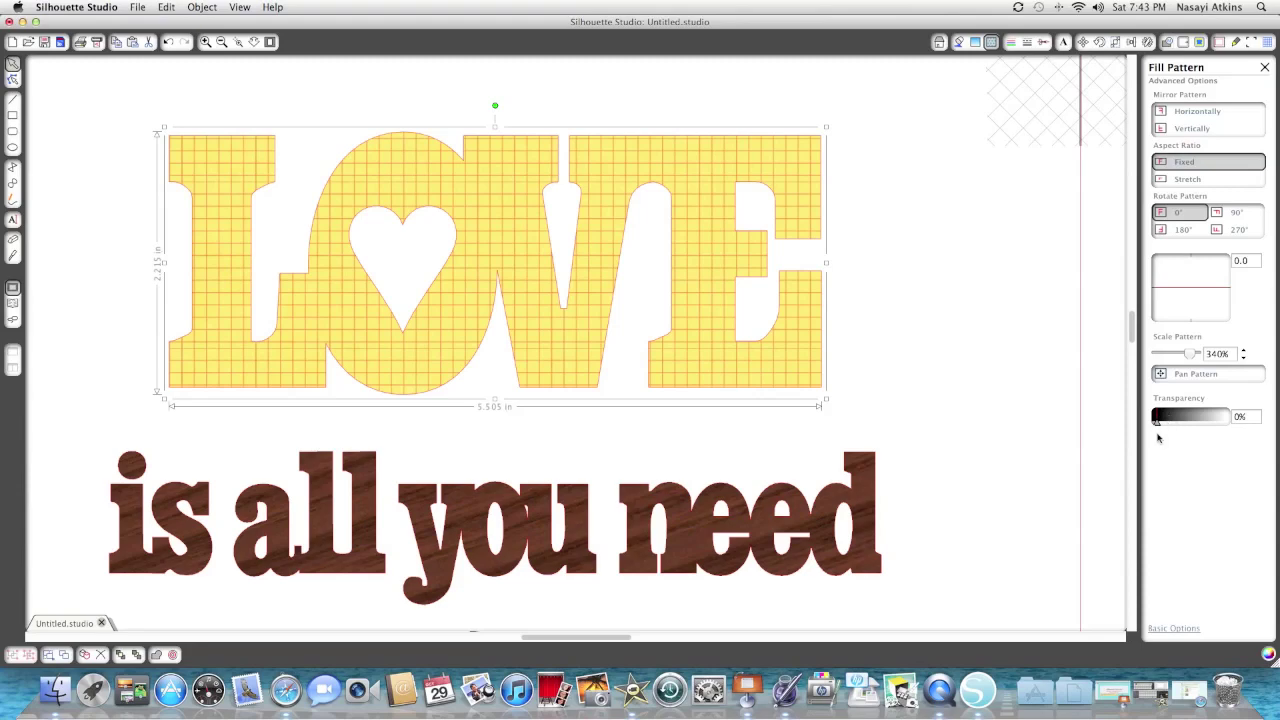
{"action": "left_click", "coordinate": [1176, 628]}
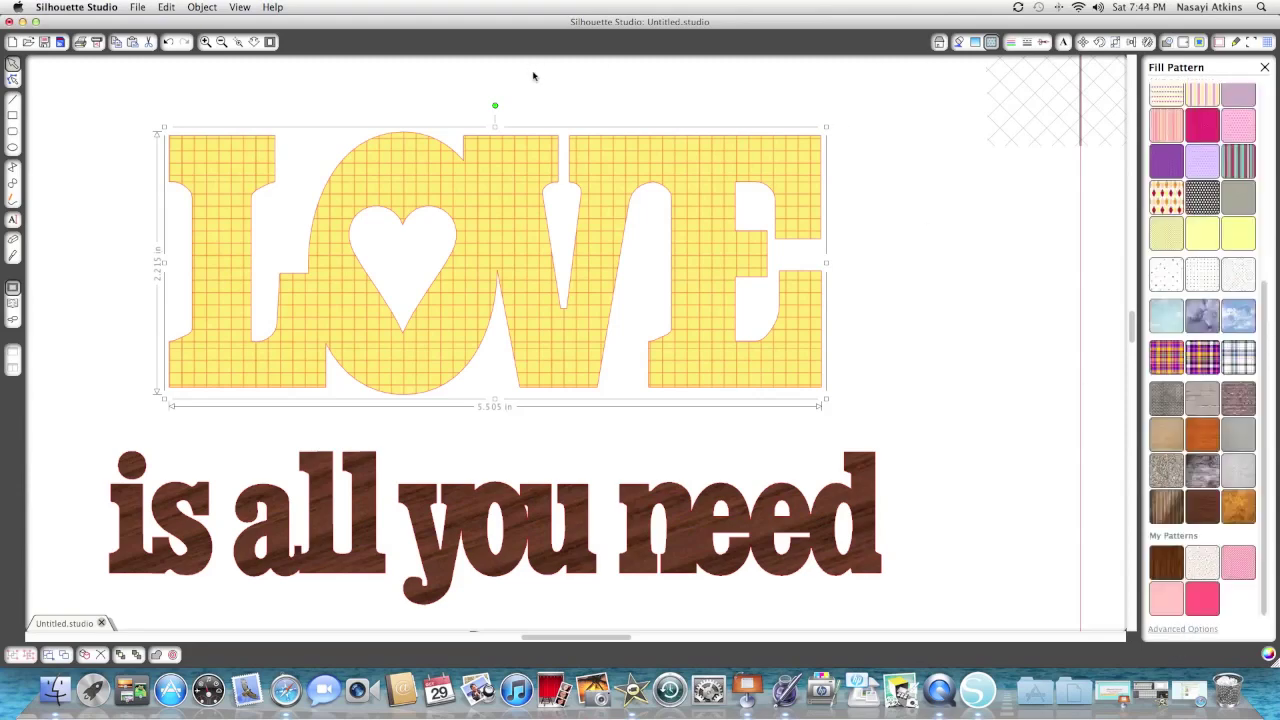
Step: Zoom out and scroll to show the whole page with both patterned pieces
{"action": "left_click", "coordinate": [221, 42]}
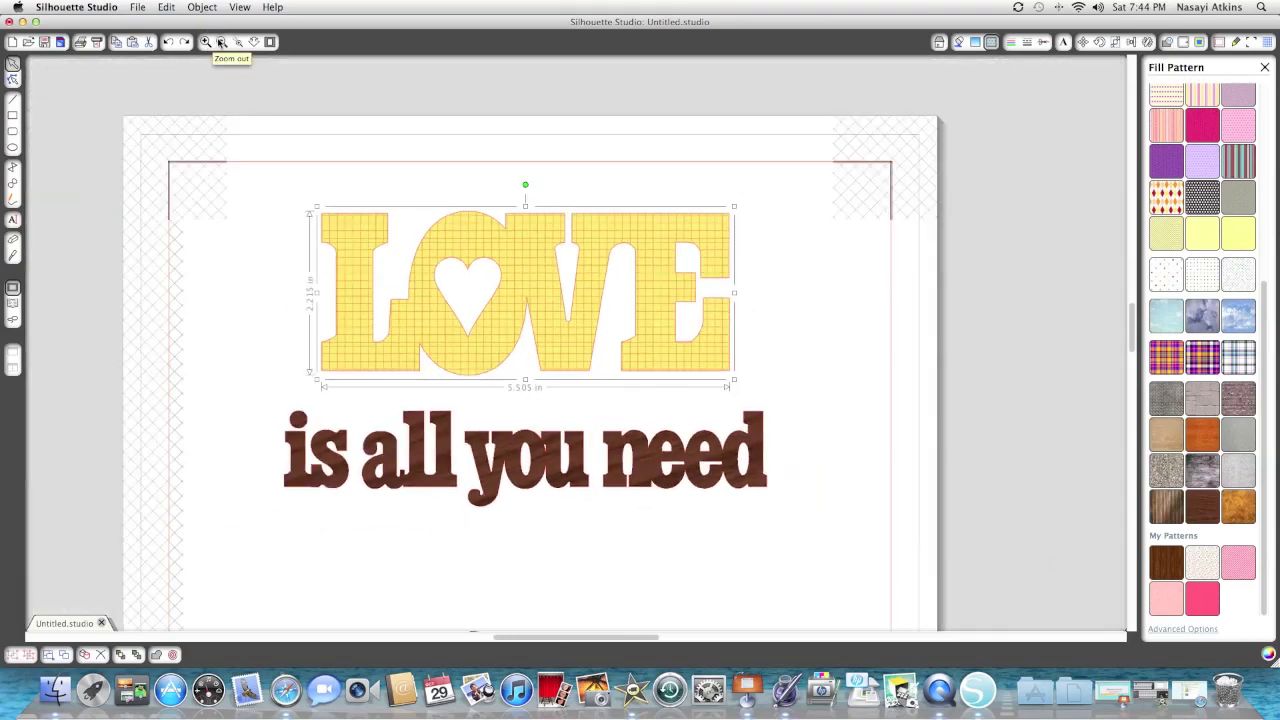
{"action": "scroll", "coordinate": [299, 98], "scroll_direction": "down", "scroll_amount": 2}
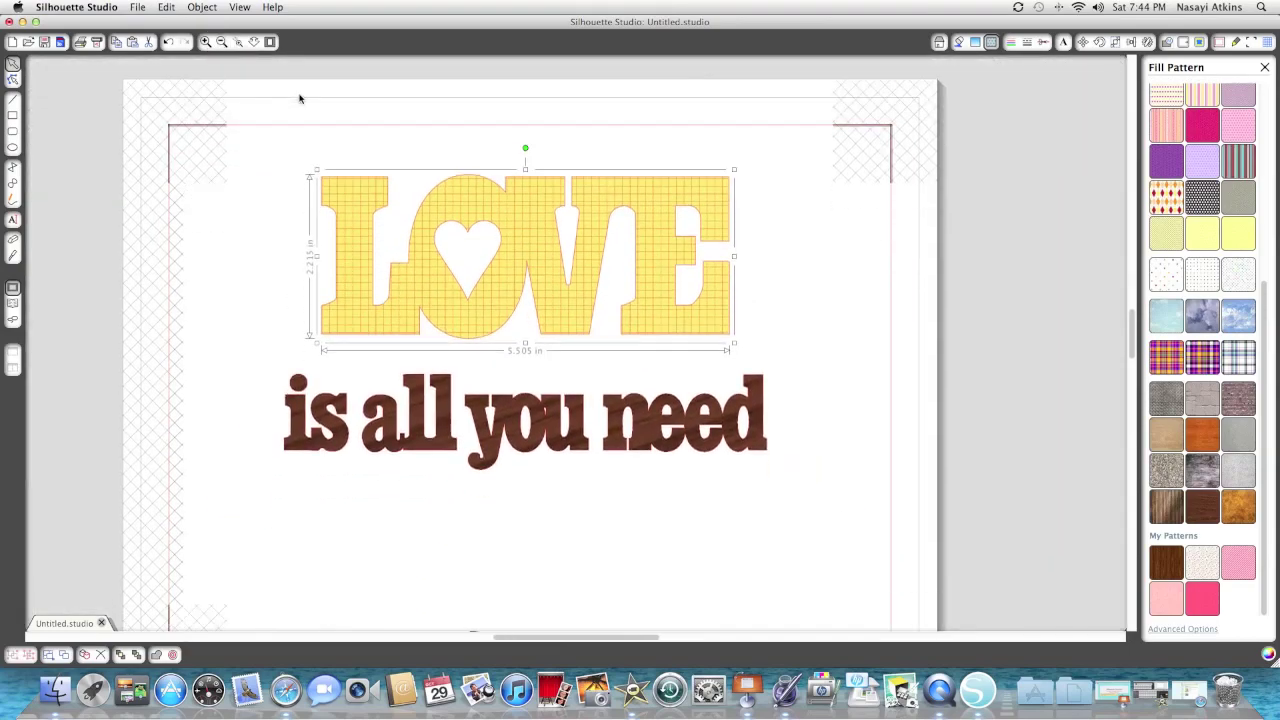